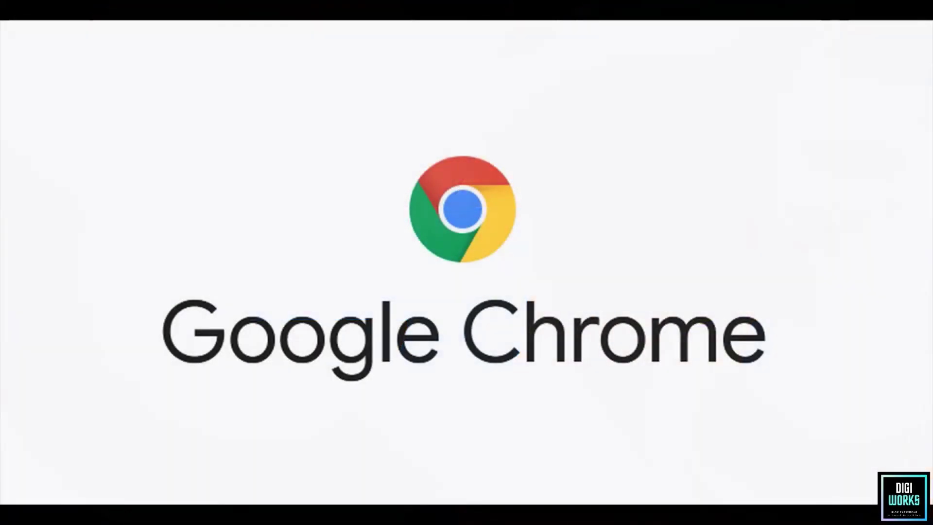
Step: Launch Chrome maximized and go to ICLOUDPH.COM/SIAS
double_click(167, 99)
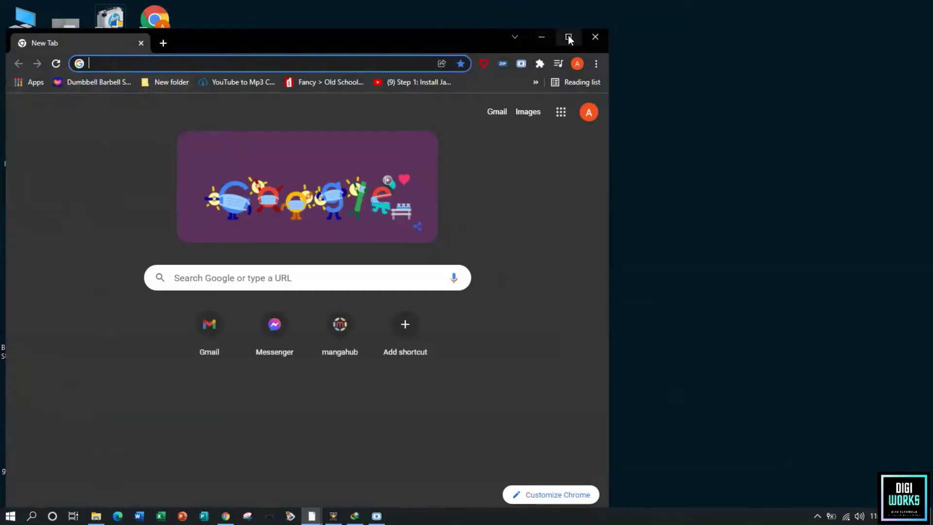
click(568, 37)
click(531, 32)
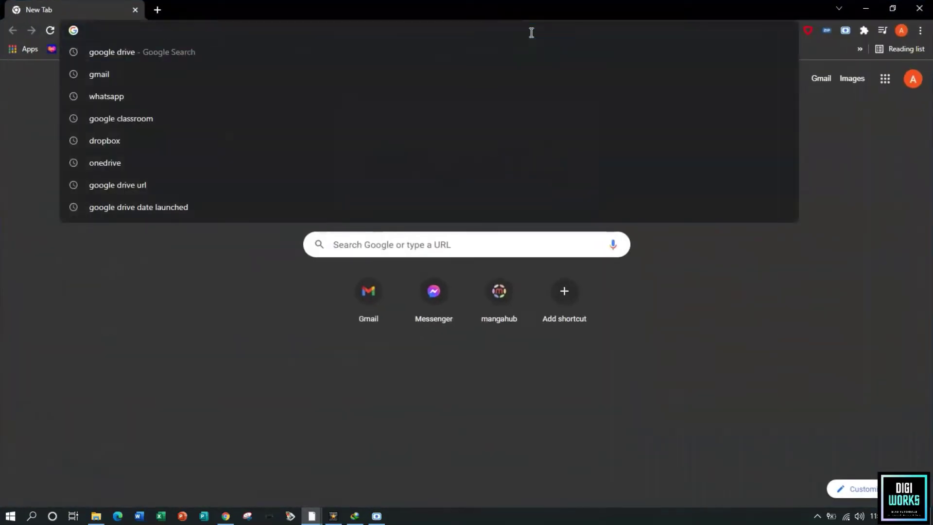
text(IC)
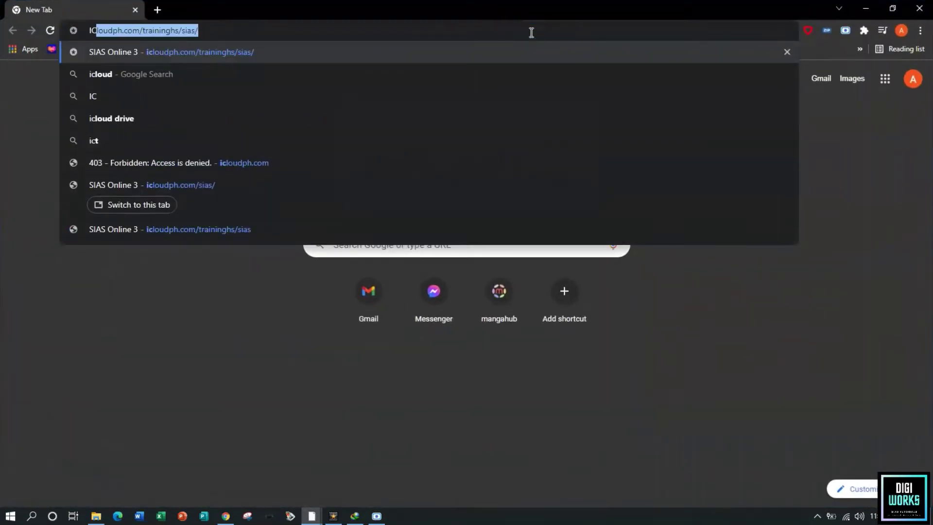
text(LOUD)
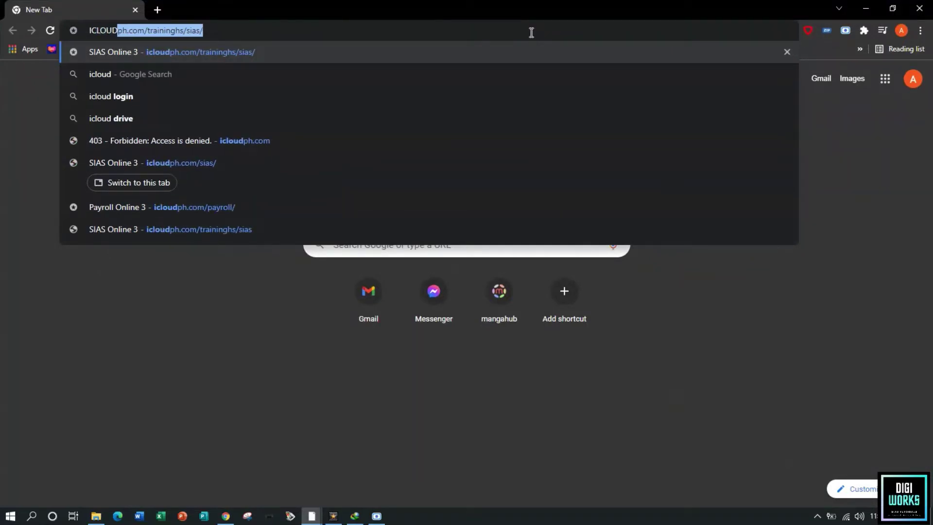
text(PH)
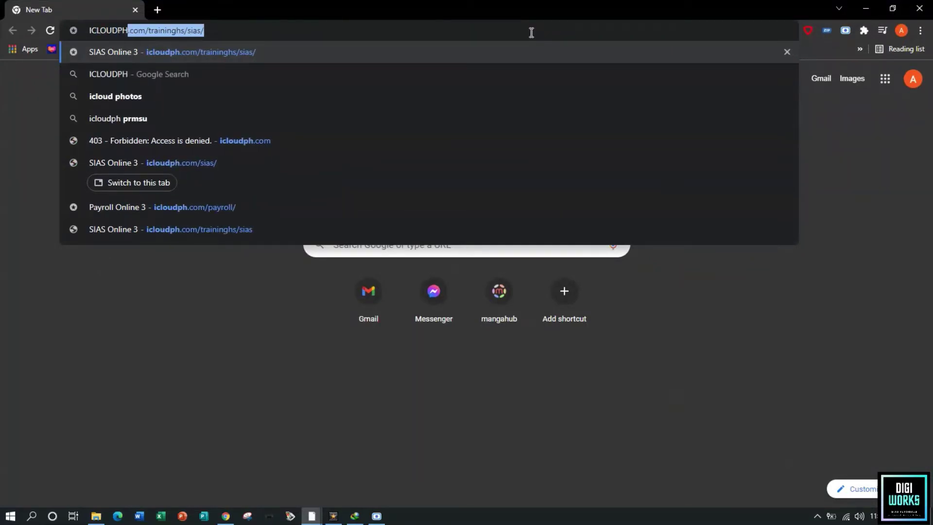
text(.COM)
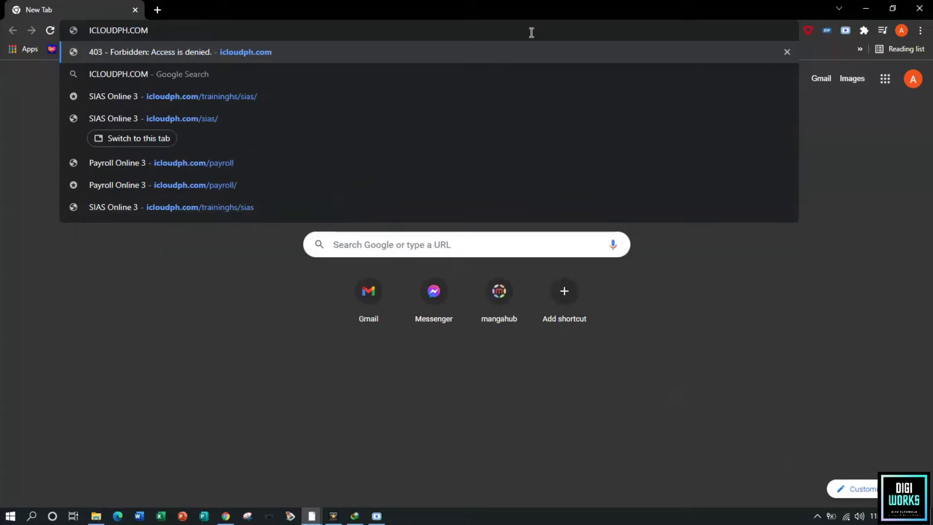
text(/)
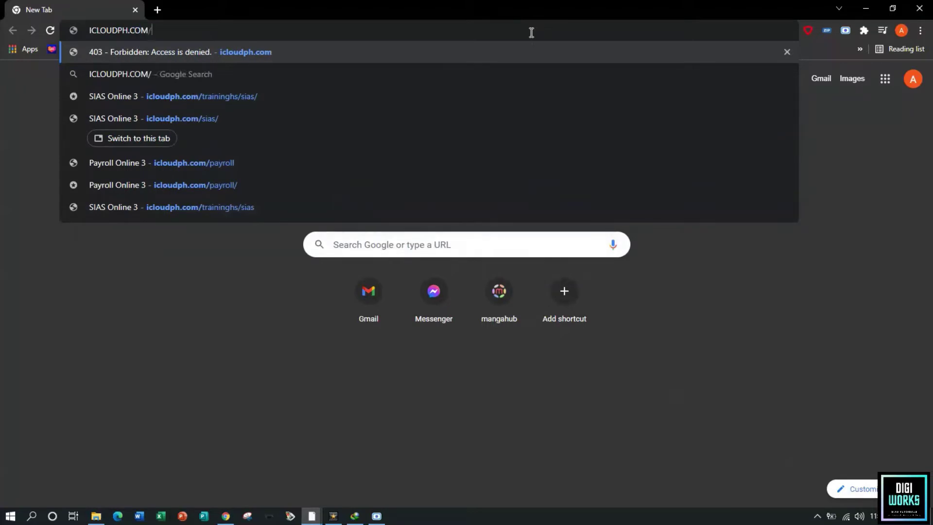
text(SIAS)
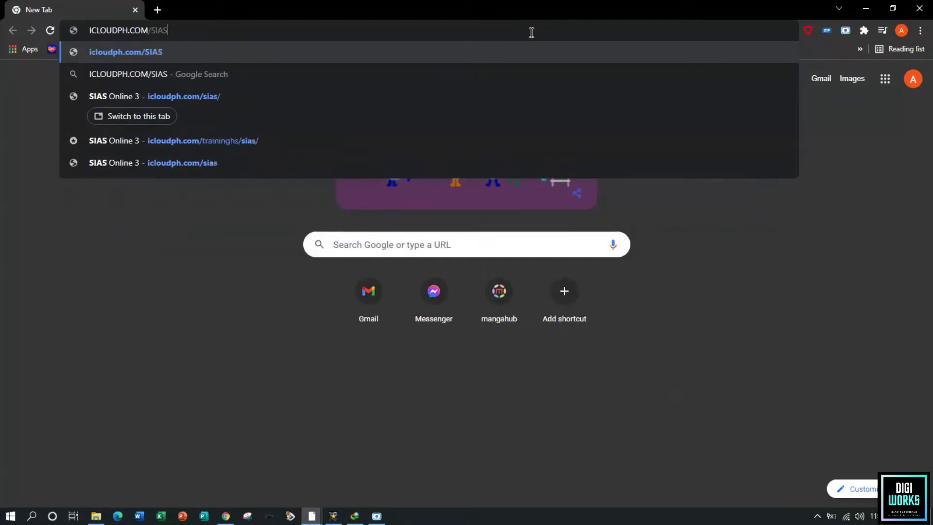
key(Return)
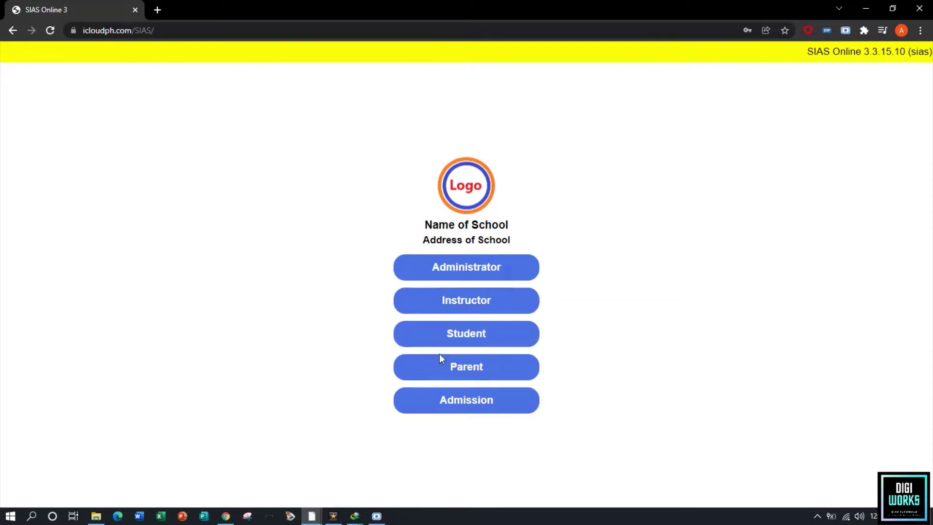
Step: Log in as an Instructor with the instructor's User ID and password
click(488, 301)
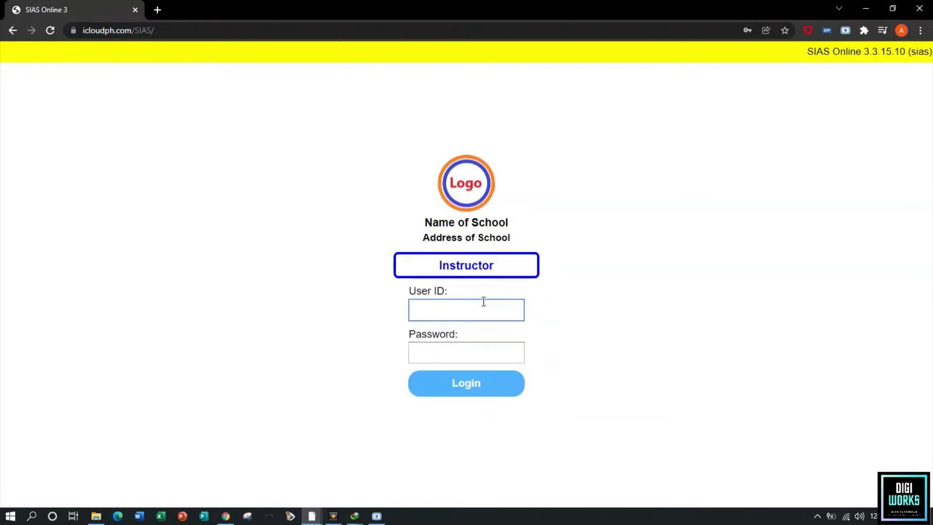
text(••••)
key(Tab)
text(•)
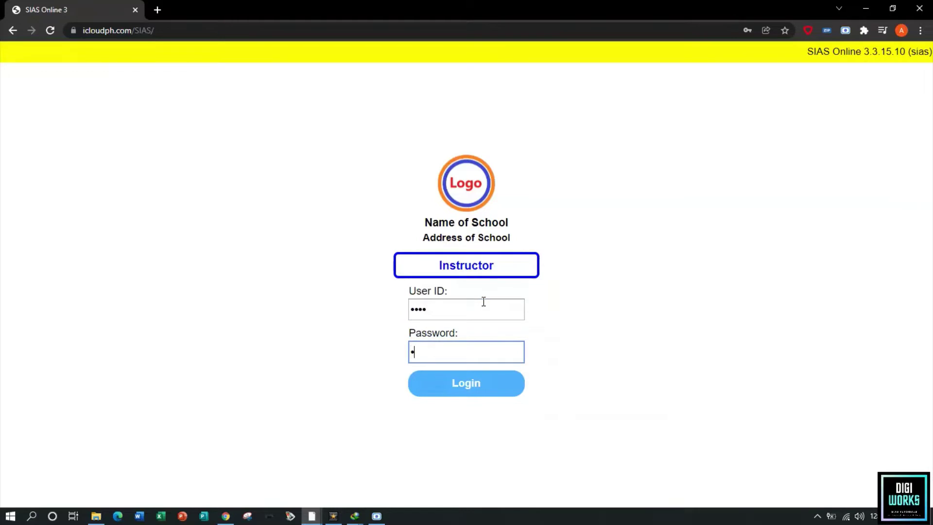
text(•••••)
click(476, 385)
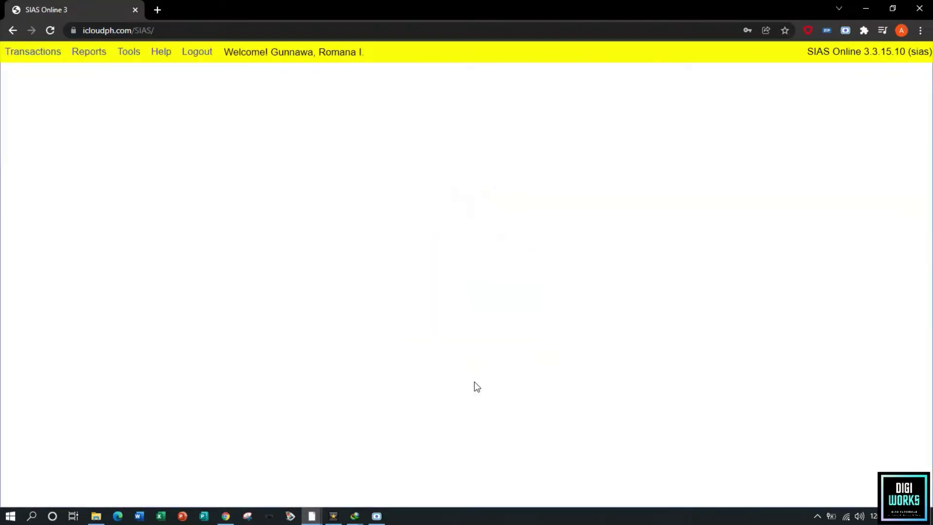
Step: Choose Transactions > Resources to bring up the Learning Resources form
click(10, 54)
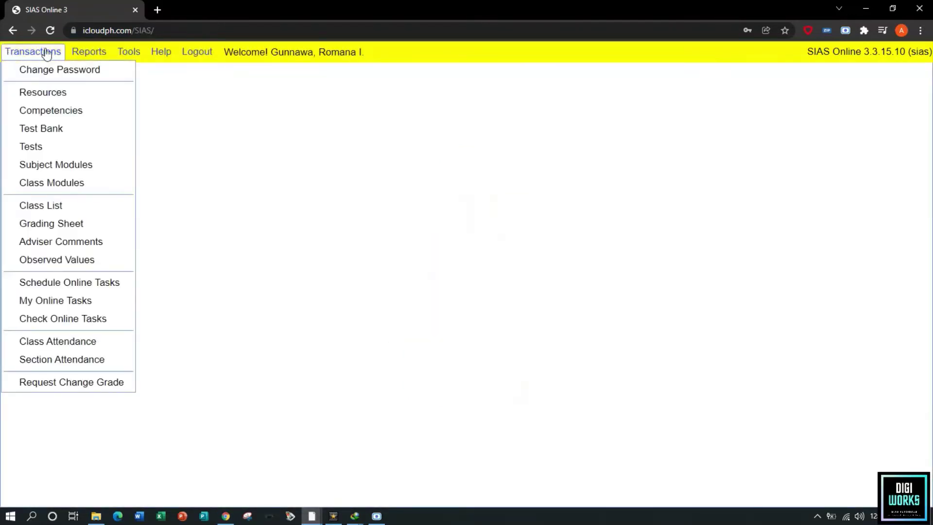
mouse_move(153, 54)
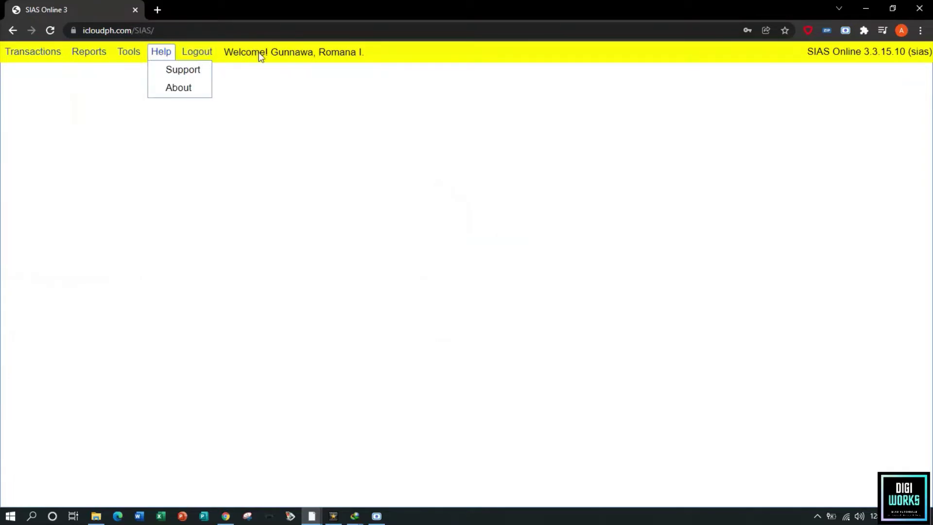
mouse_move(29, 52)
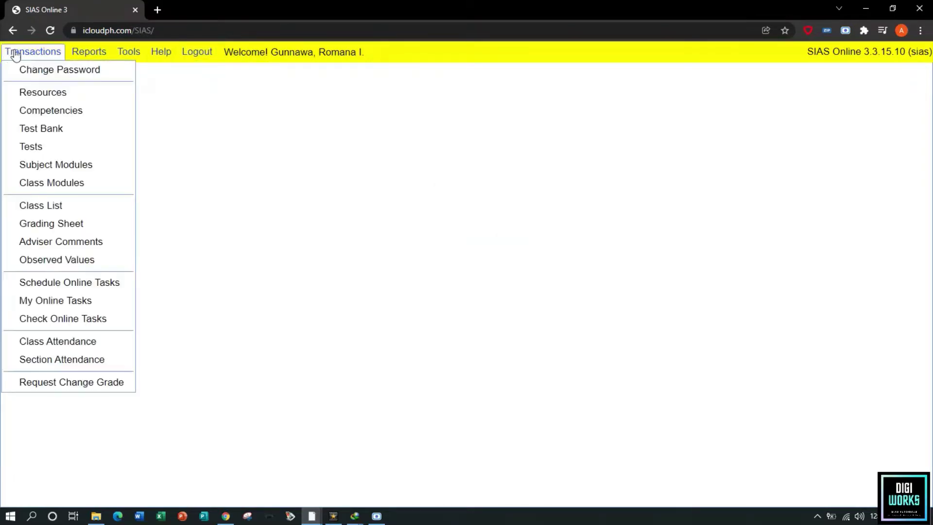
click(38, 95)
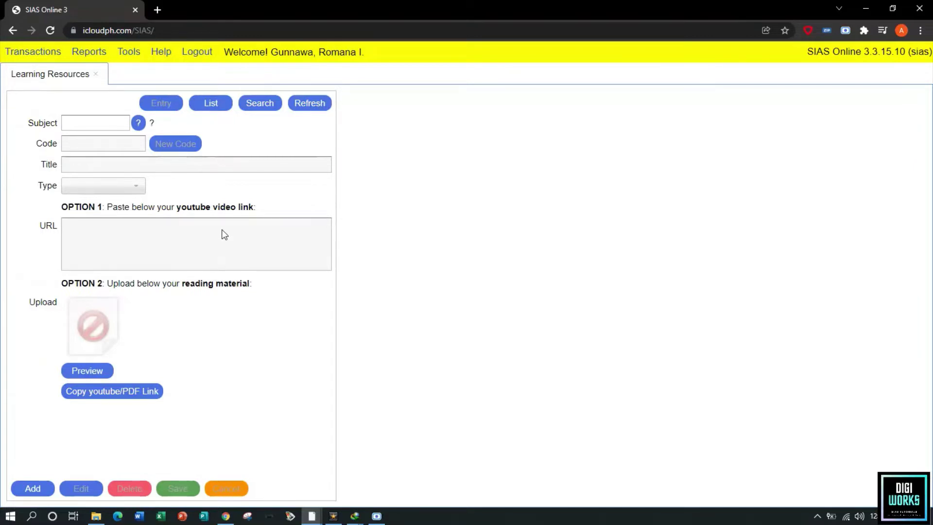
Step: Look up and select ACCTG 1/2, Fundamentals of Accounting as the resource subject
click(138, 124)
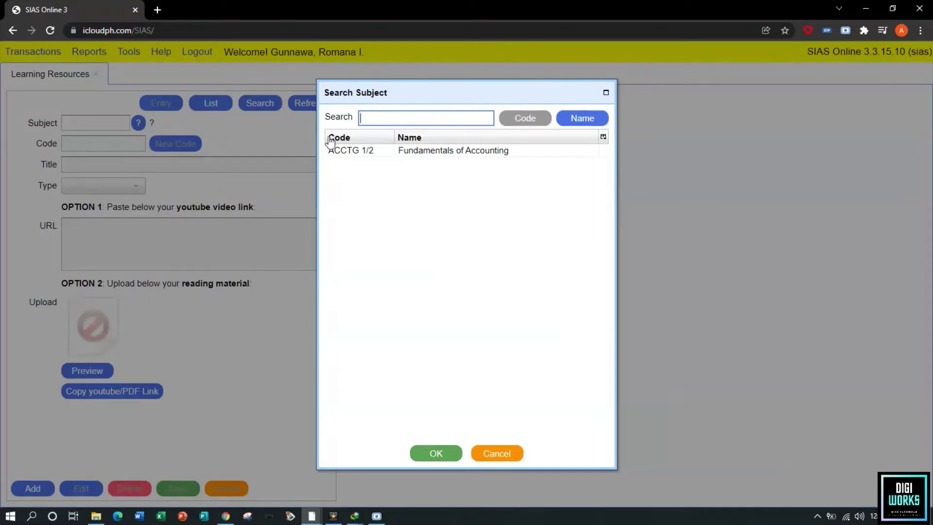
click(499, 154)
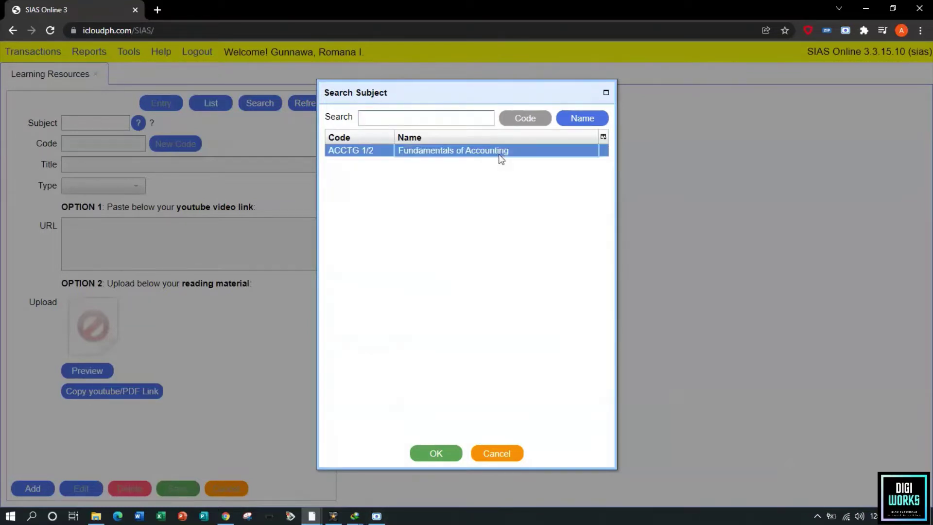
click(436, 453)
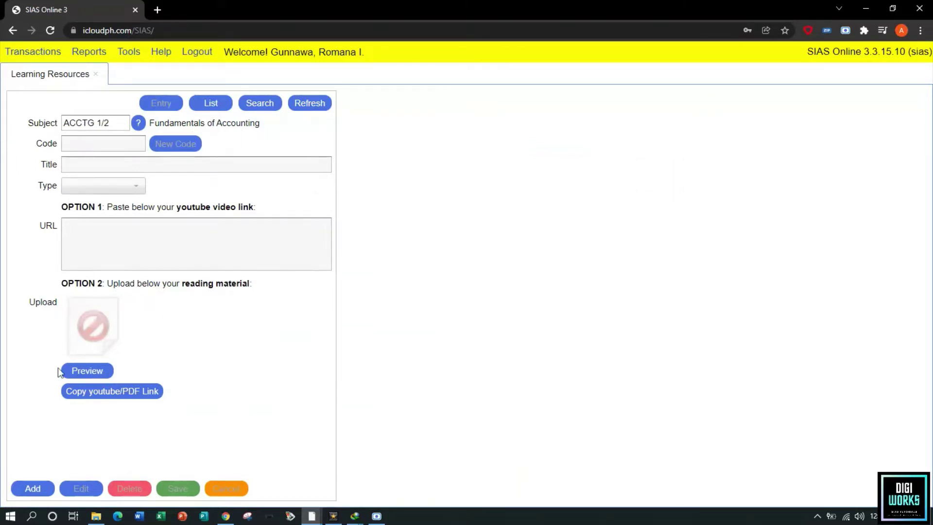
Step: Add new resource R016 titled ASSETS, LIABILITIES AND CAPITAL
click(33, 486)
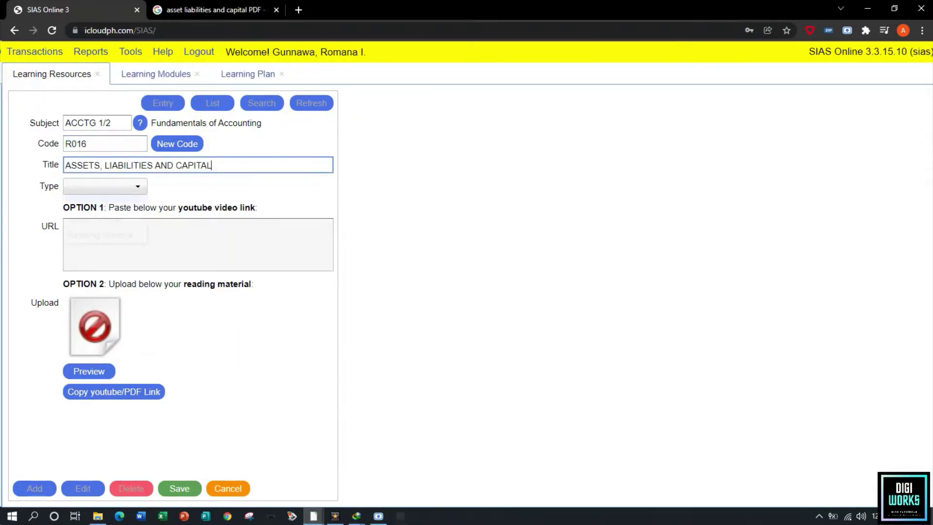
click(105, 186)
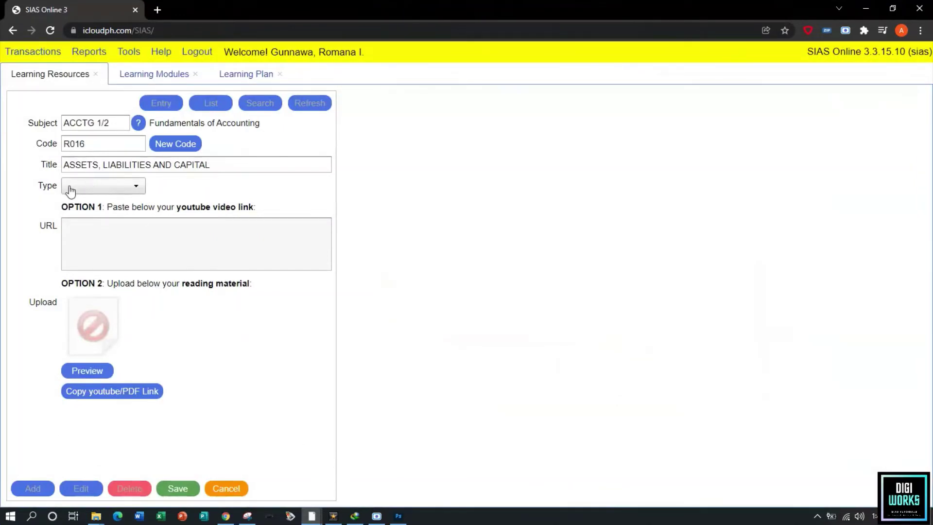
Step: Make R016 Reading Material and upload the ASSETS, LIABILITIES AND CAPITAL PDF from Downloads\Documents
click(133, 187)
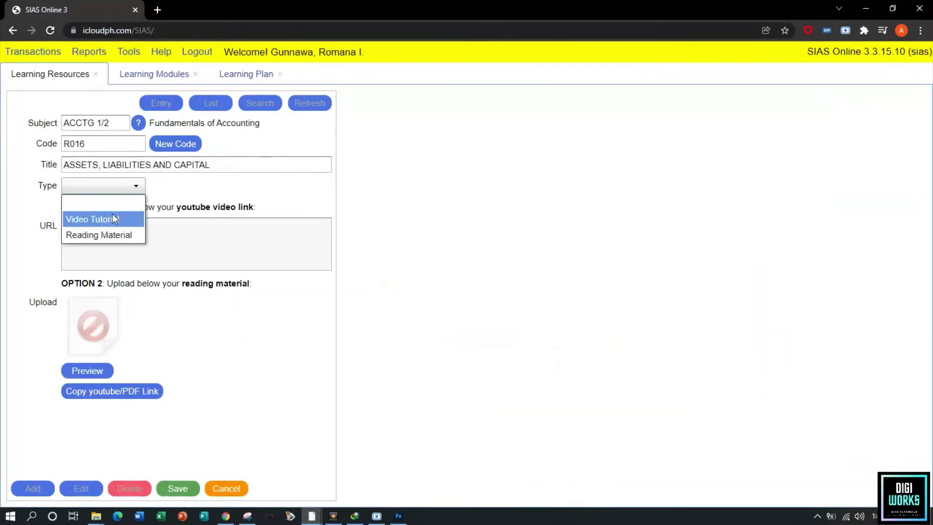
click(107, 232)
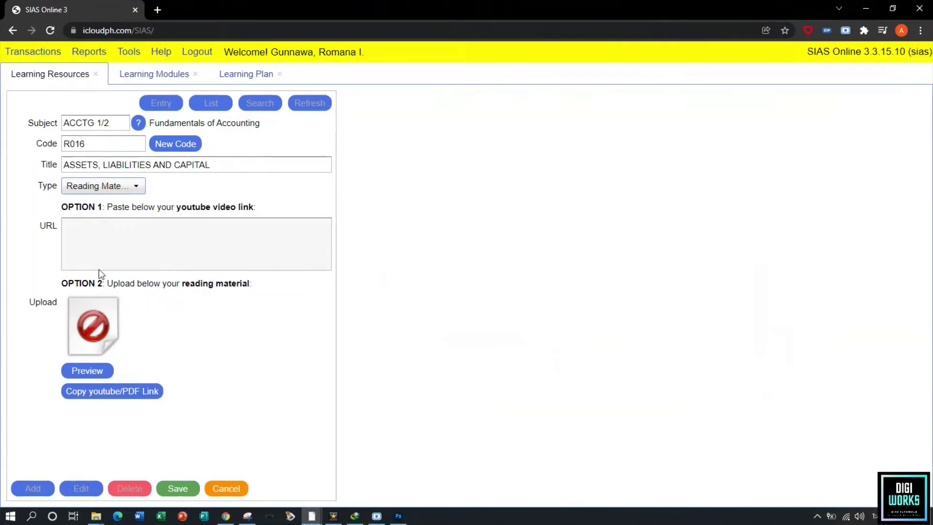
click(97, 319)
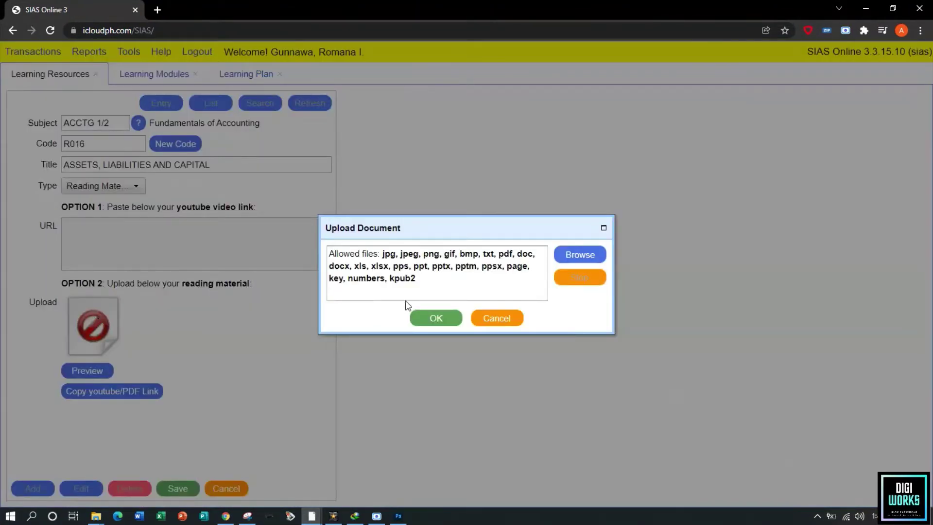
click(566, 251)
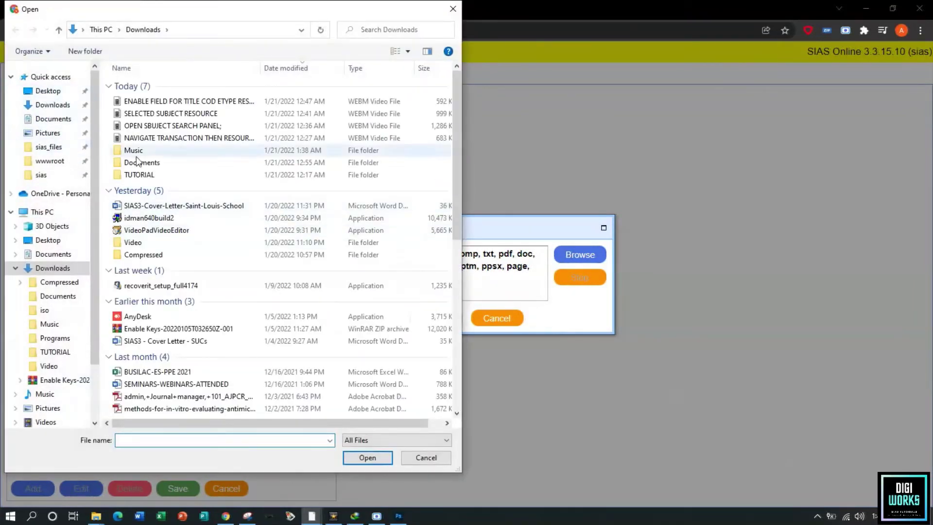
double_click(156, 163)
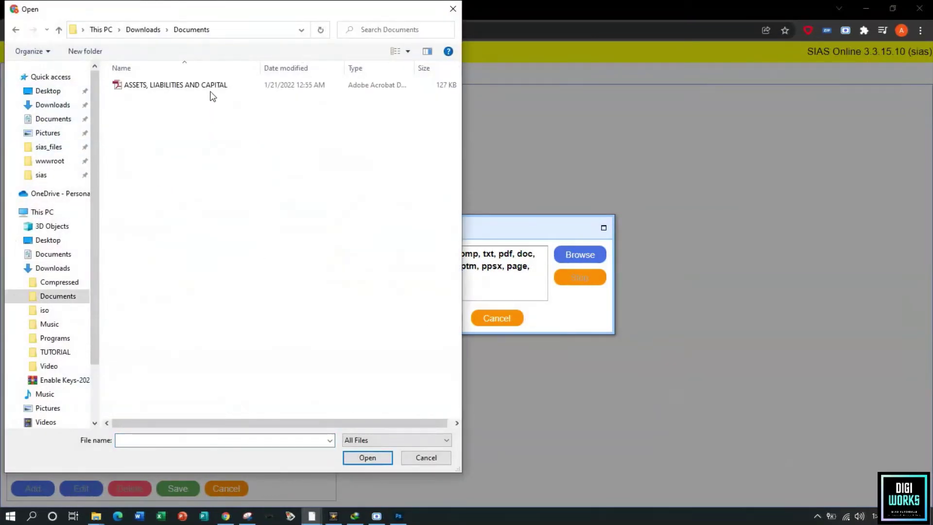
click(168, 85)
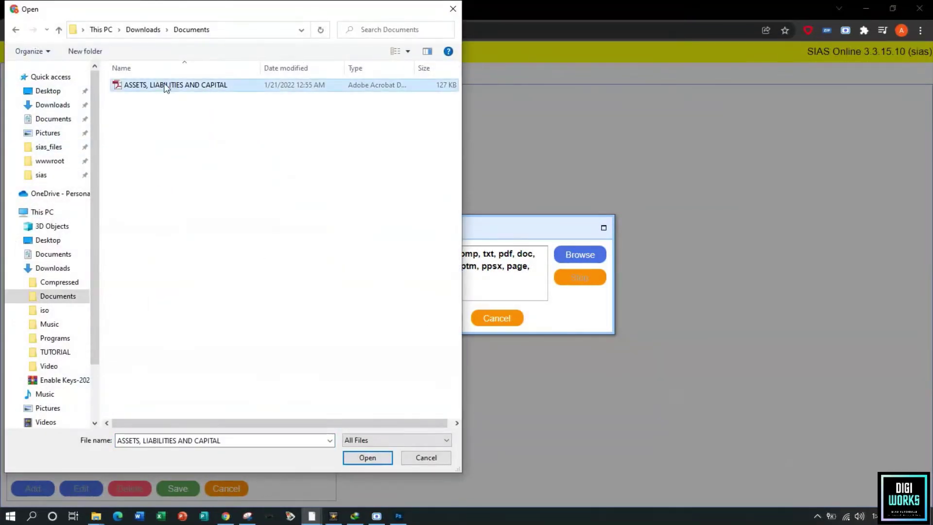
click(370, 462)
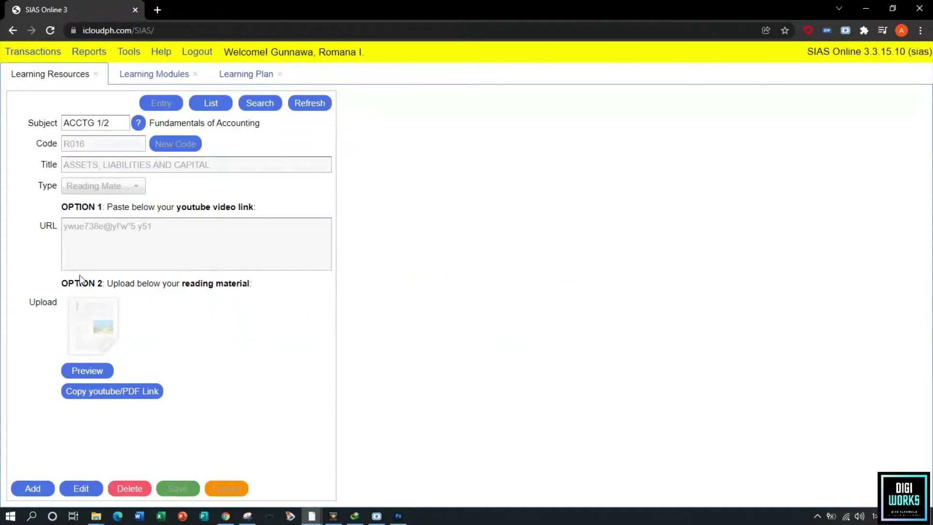
Step: Add resource R017 as a Video Tutorial and load youtube.com in a new tab
click(32, 488)
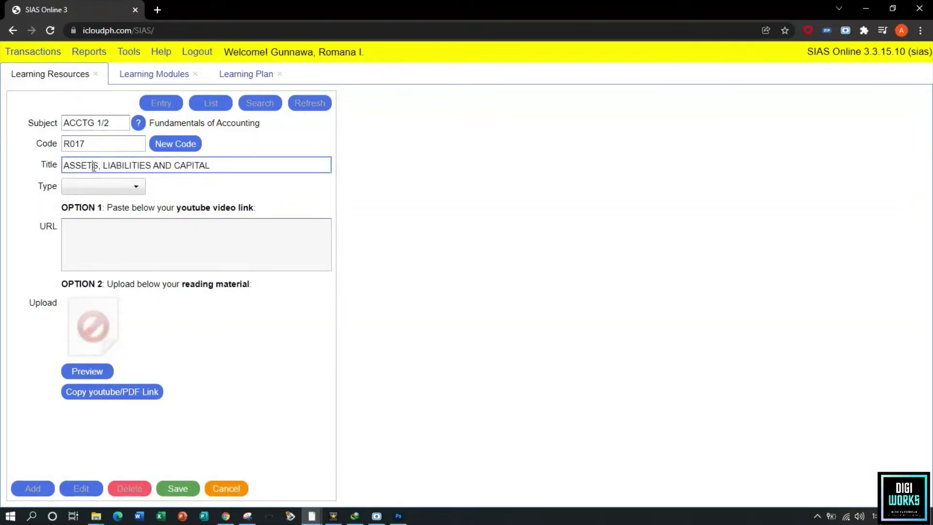
click(117, 193)
click(99, 218)
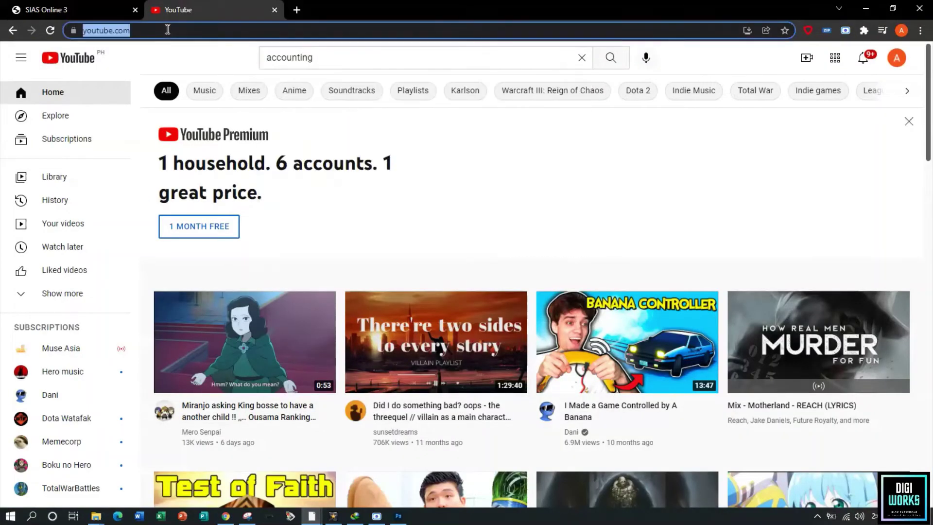
key(Return)
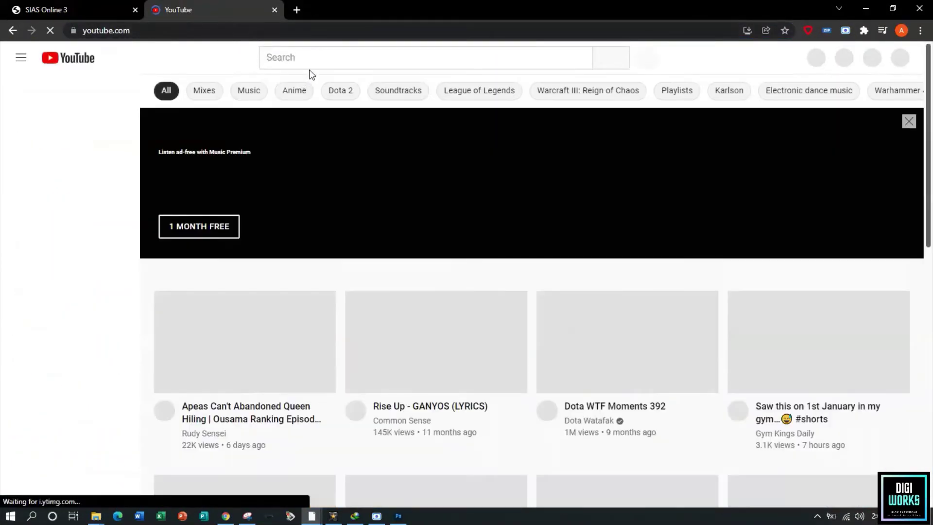
Step: Copy the YouTube link for Basic Accounting - Debits and Credits (Part 1) after searching 'accounting'
click(316, 57)
text(ACC)
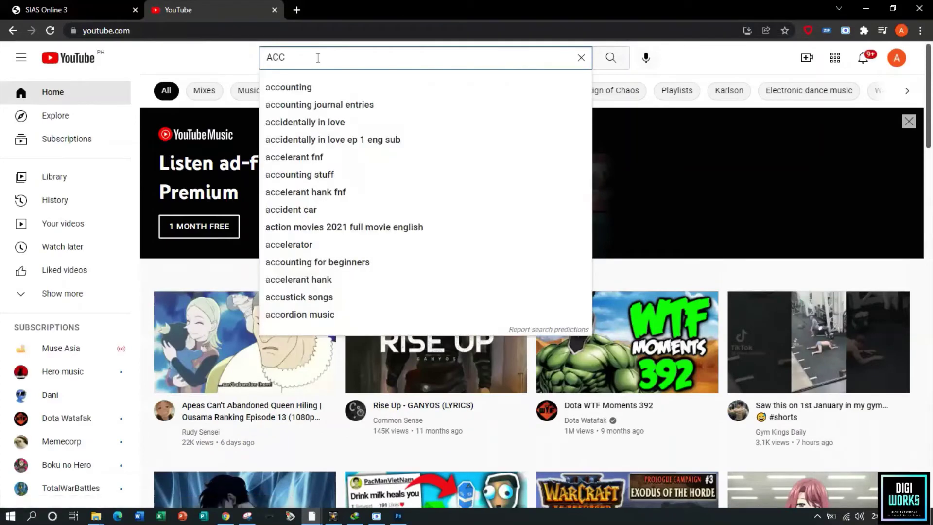
text(O)
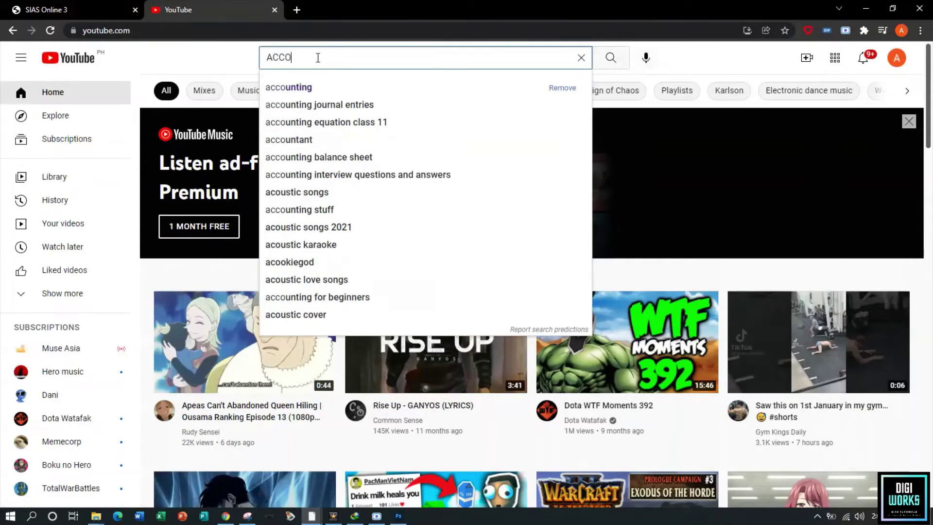
key(Down)
key(Return)
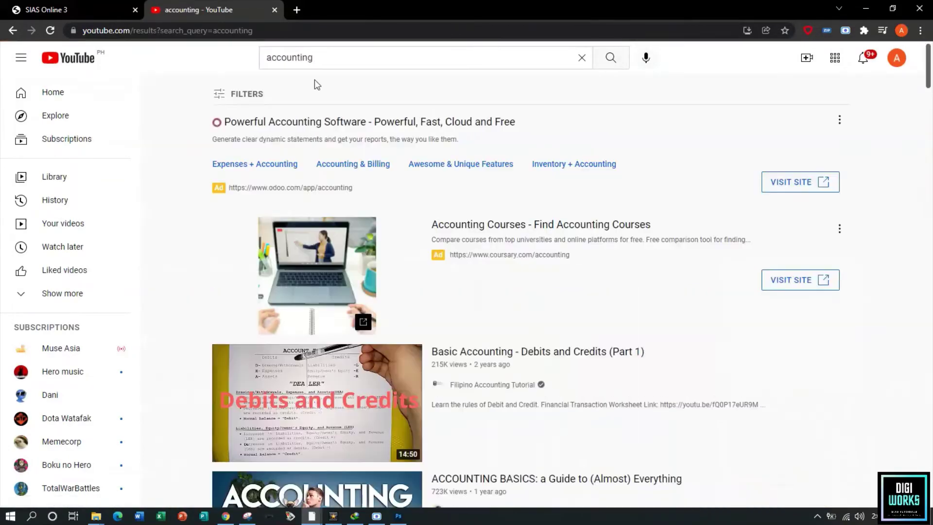
click(344, 388)
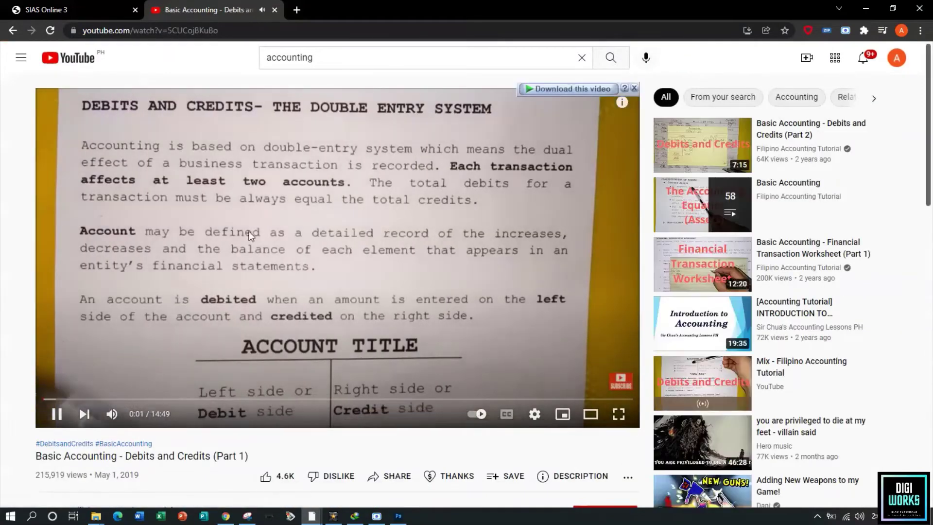
click(306, 31)
key(ctrl+c)
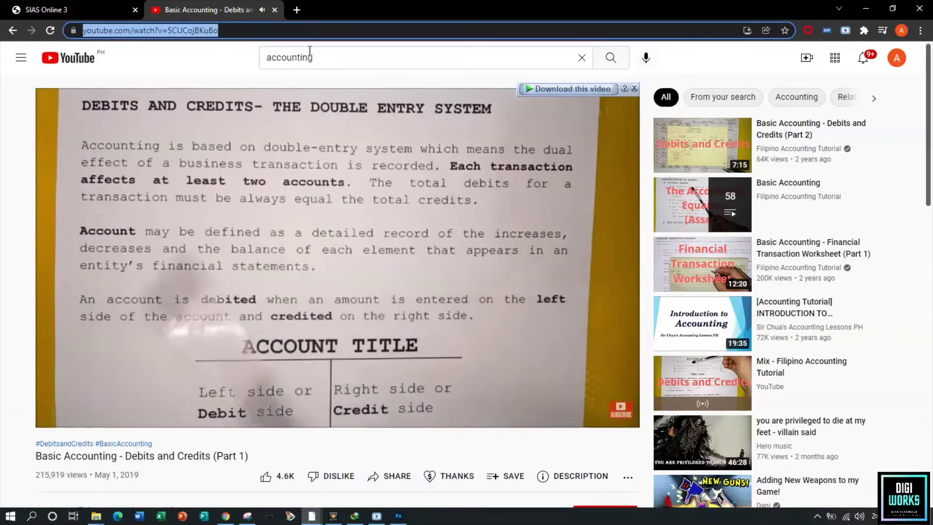
click(106, 171)
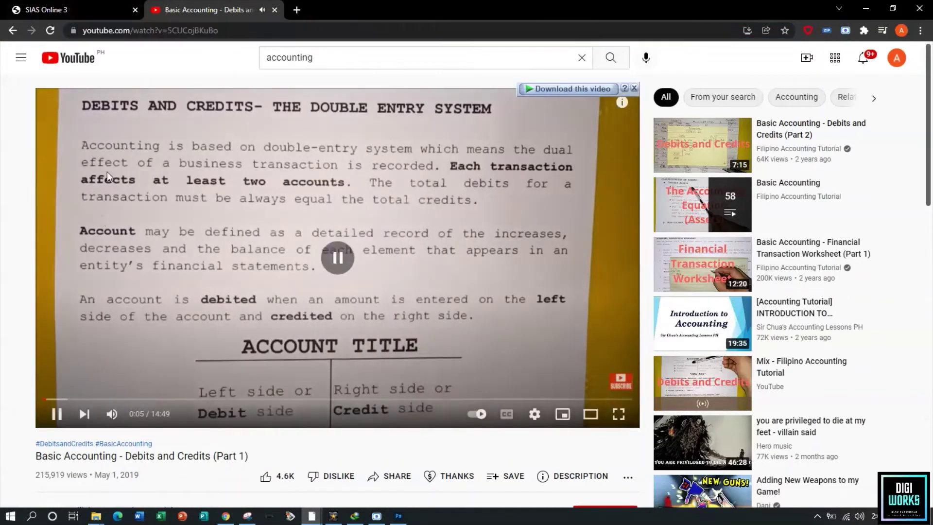
click(82, 2)
click(108, 243)
Step: Paste the YouTube link into R017's URL field and save the record
key(ctrl+v)
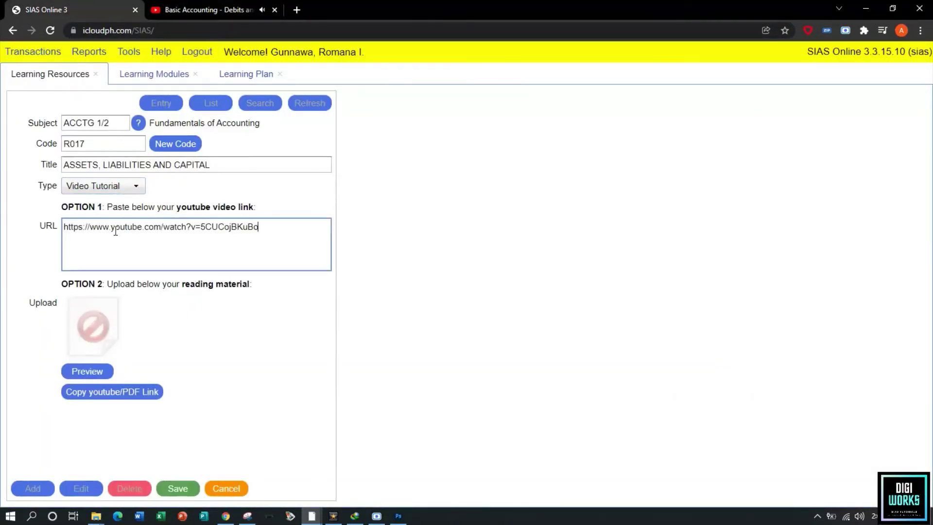
click(176, 490)
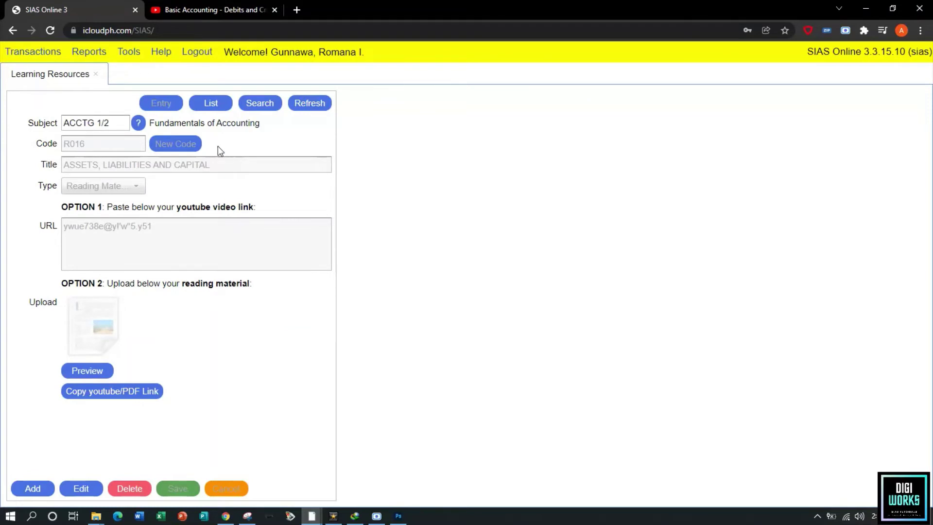
Step: Display the resources list showing entries R001 through R017
click(212, 105)
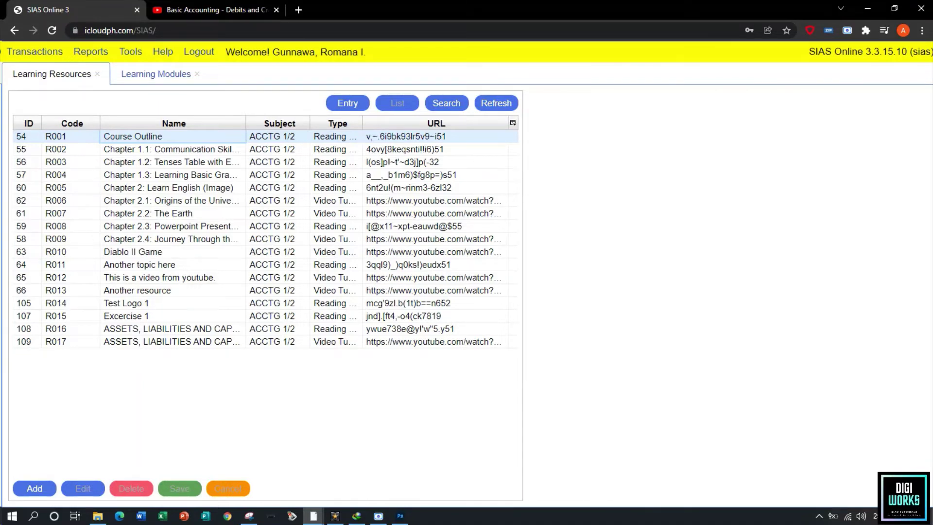
click(23, 57)
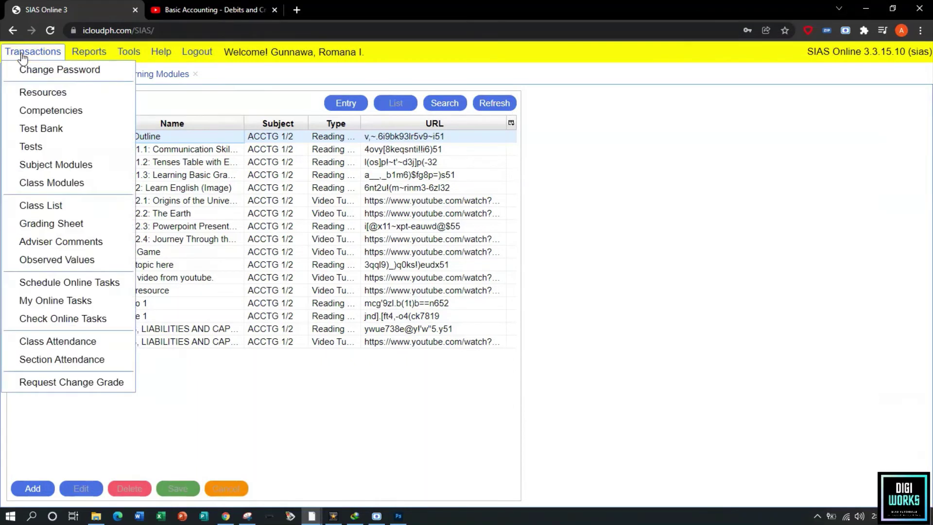
Step: Open Subject Modules and select Fundamentals of Accounting as the subject
click(31, 167)
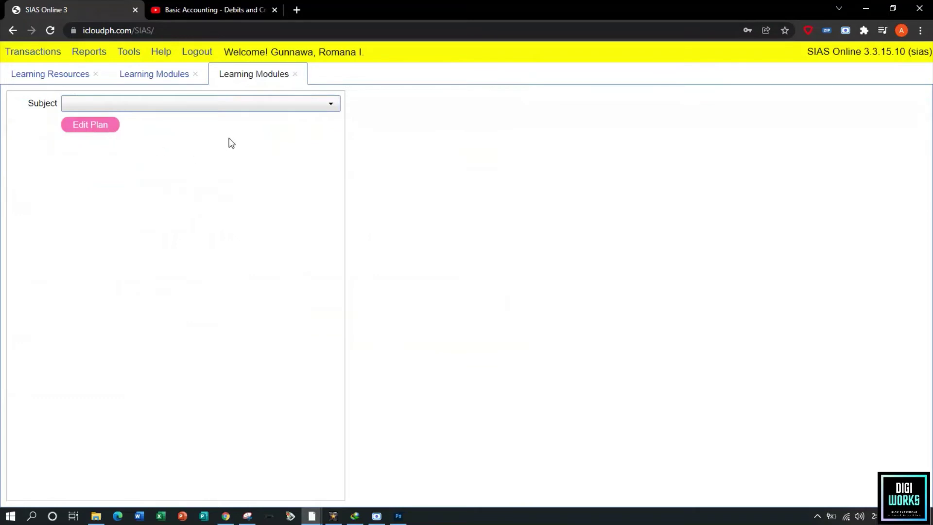
click(283, 107)
click(271, 137)
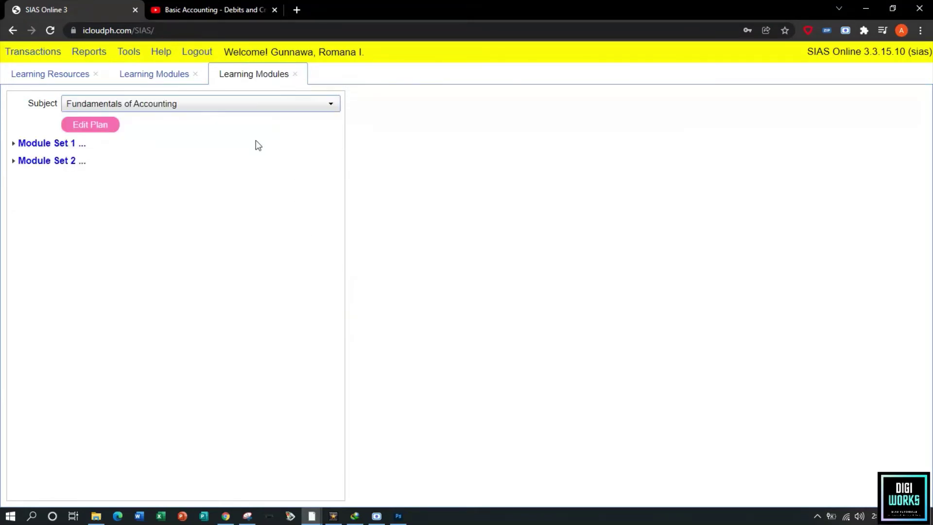
Step: Review the items in Module Sets 1 and 2, then open the learning plan for editing
click(55, 143)
click(35, 297)
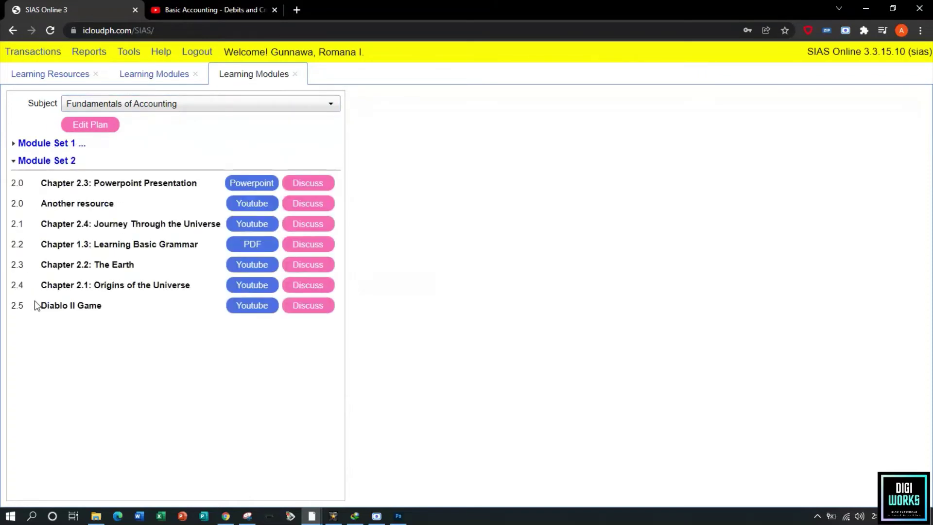
click(41, 162)
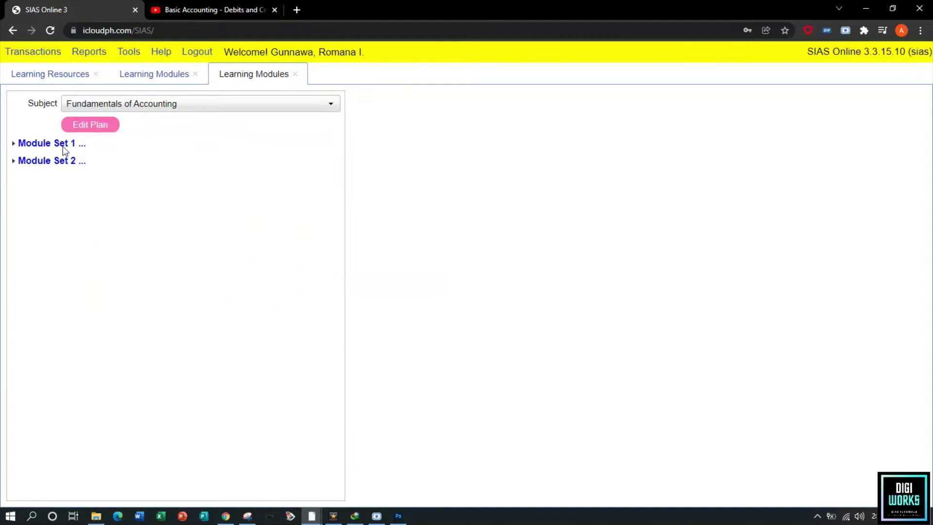
click(97, 125)
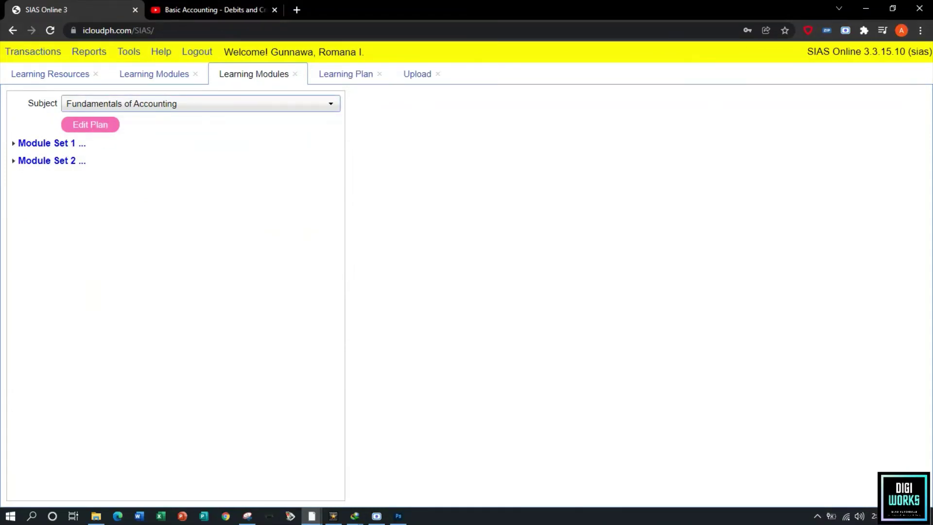
Step: Add plan item 3 with resource MS03 Module Set 3 and save it
click(85, 125)
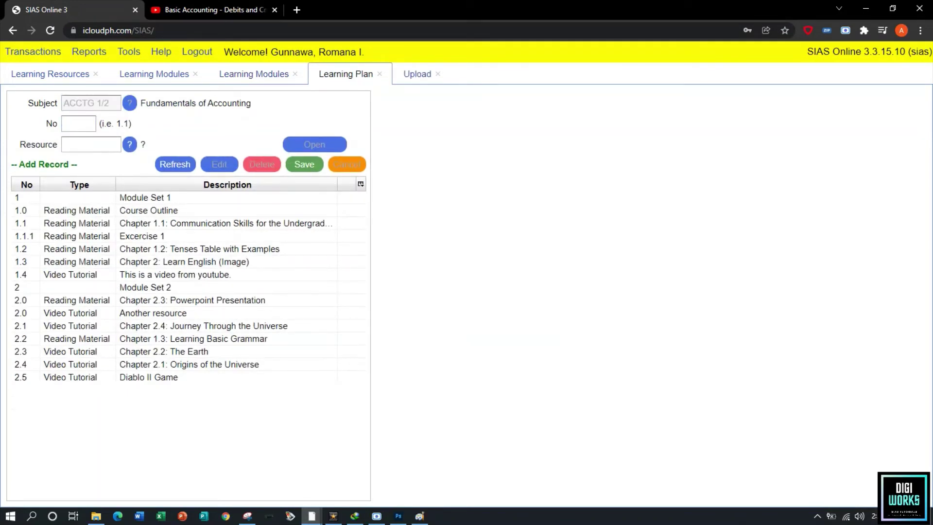
click(85, 125)
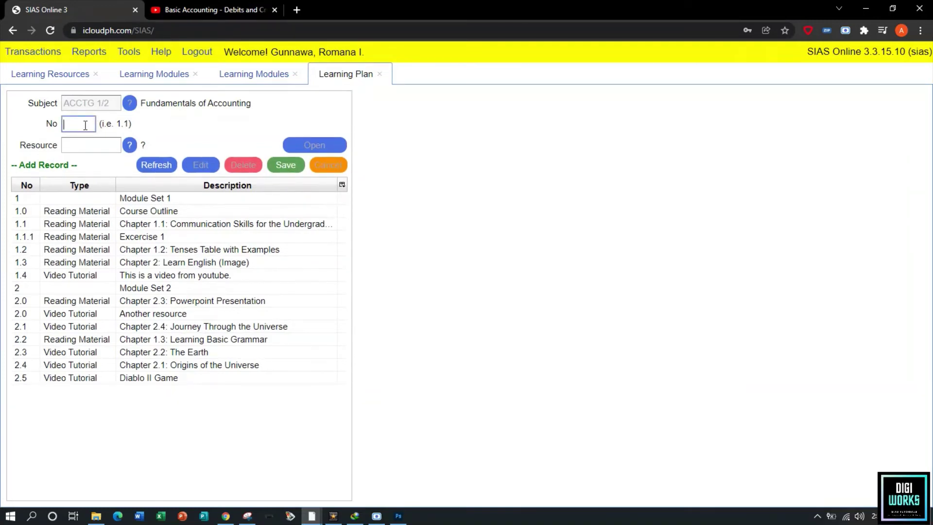
text(3)
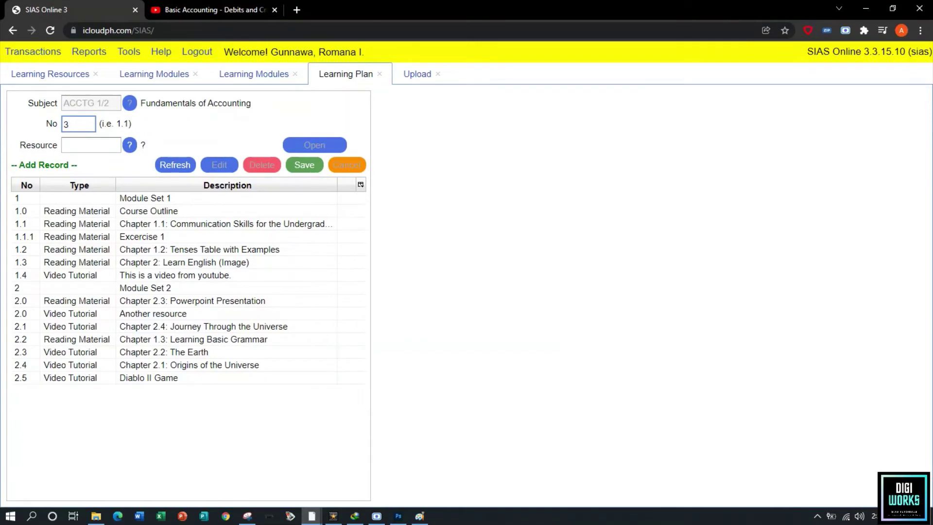
click(131, 145)
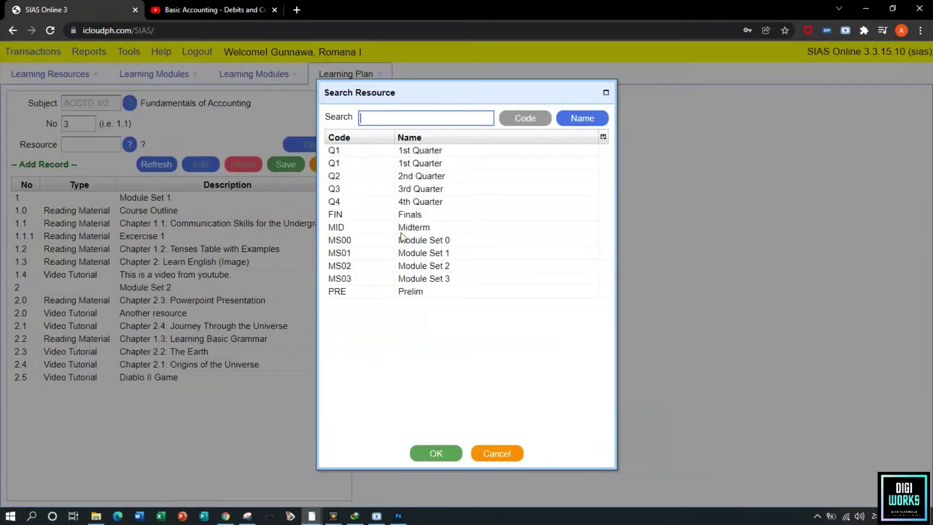
click(411, 278)
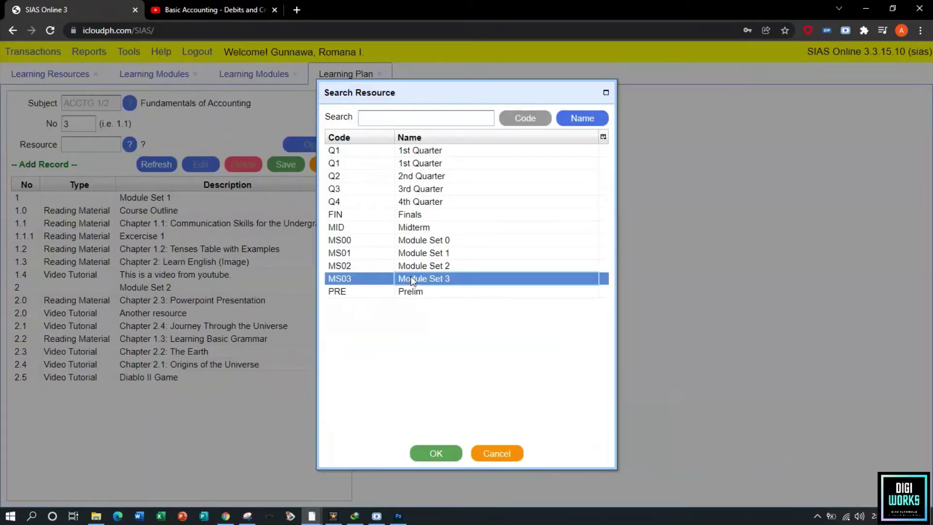
click(437, 453)
click(275, 167)
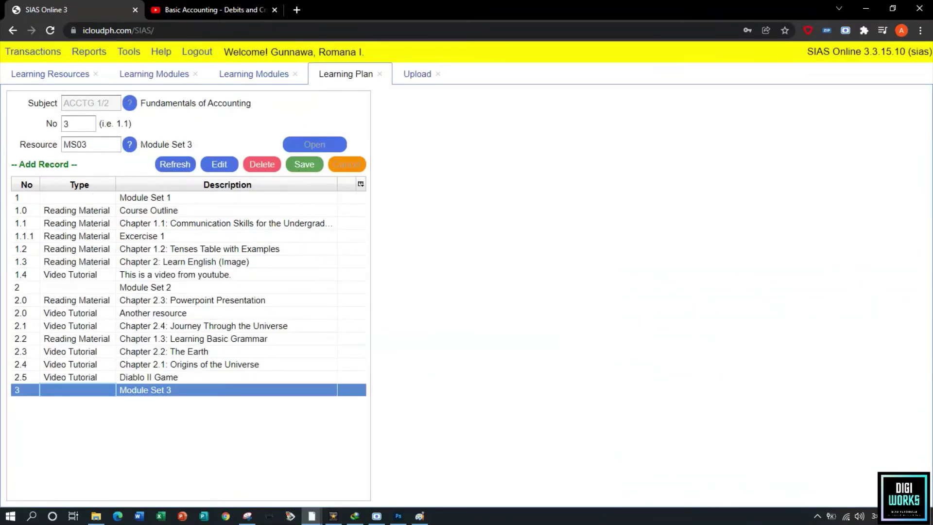
click(84, 125)
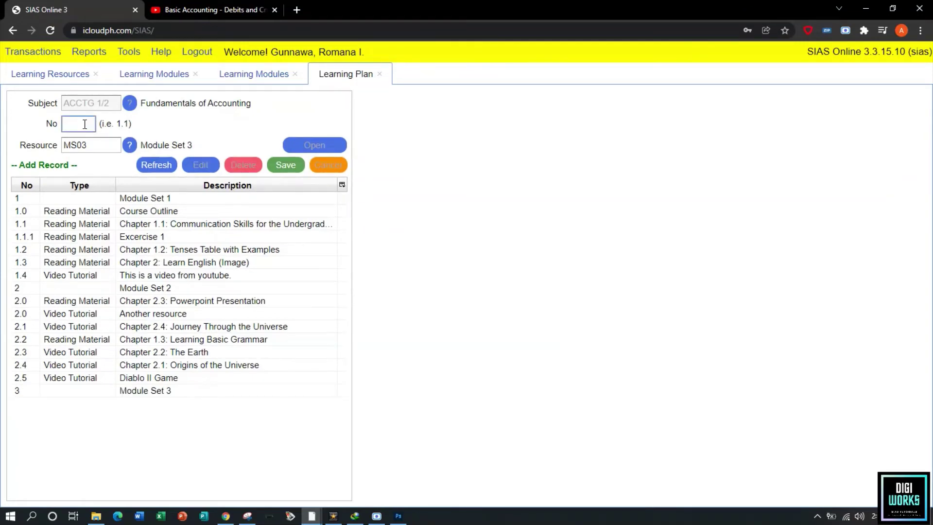
Step: Add entry 3.1 using resource R016 ASSETS, LIABILITIES AND CAPITAL and save it
text(3.1)
click(130, 145)
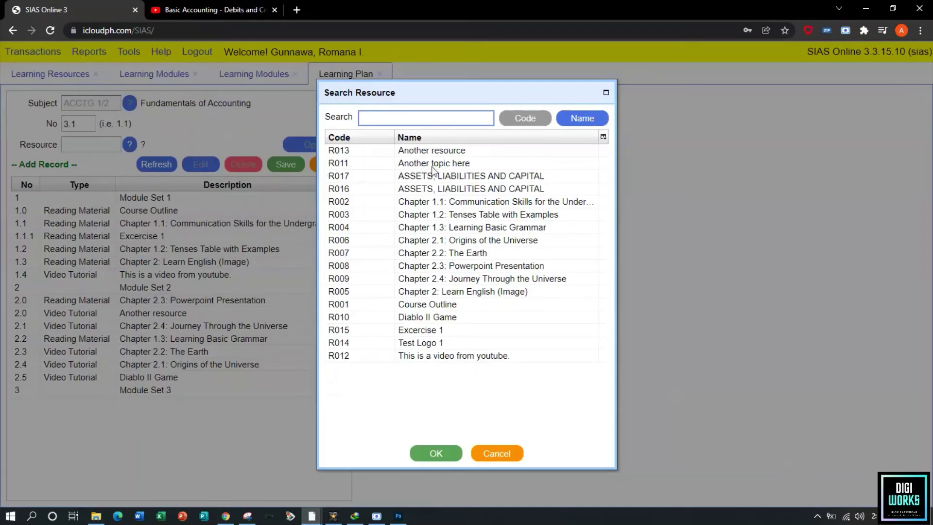
click(440, 179)
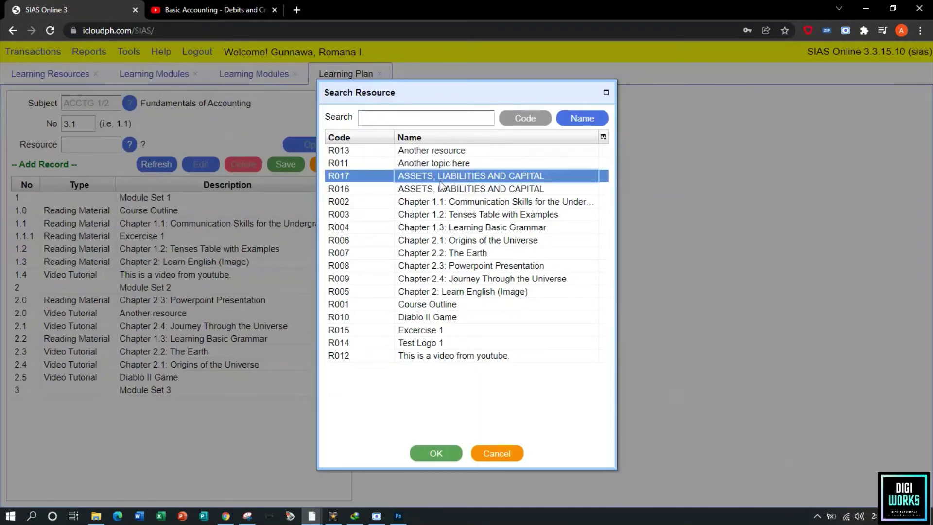
click(441, 189)
click(436, 453)
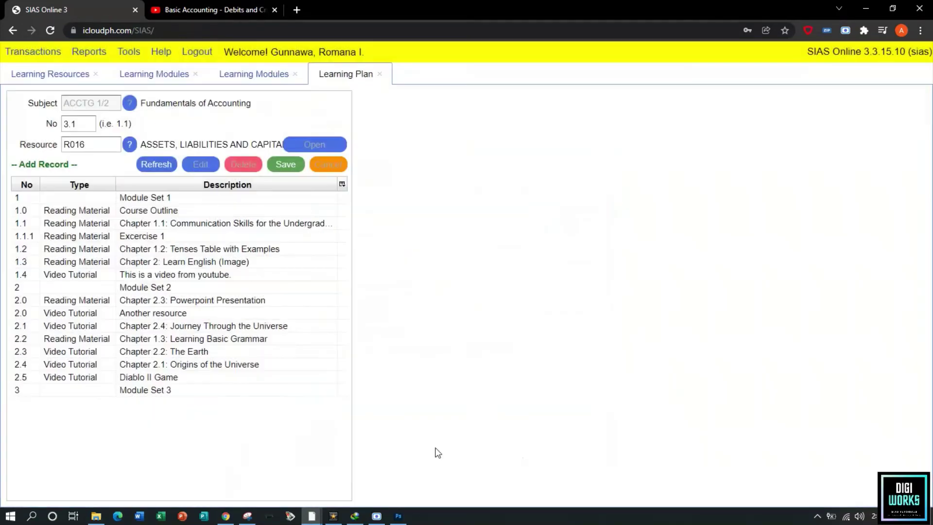
click(288, 168)
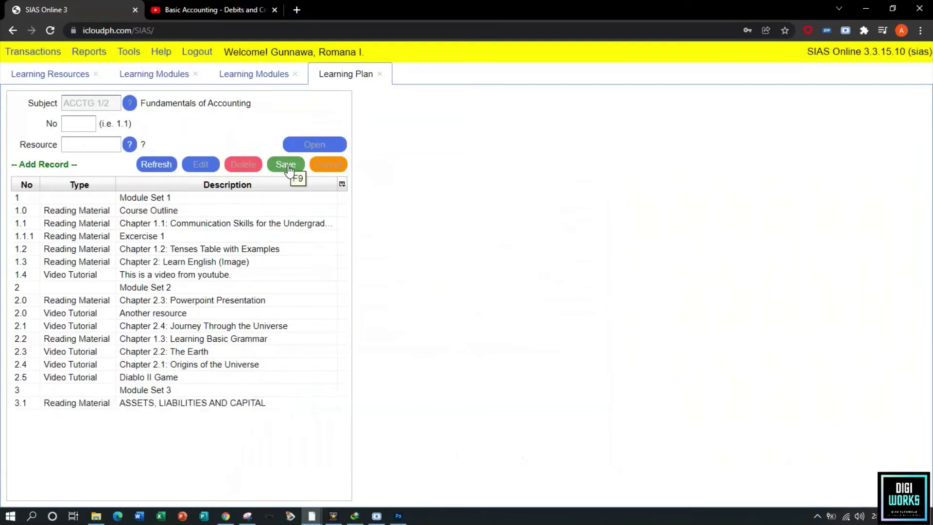
Step: Add entry 3.2 using resource R017 ASSETS, LIABILITIES AND CAPITAL and save it
click(82, 125)
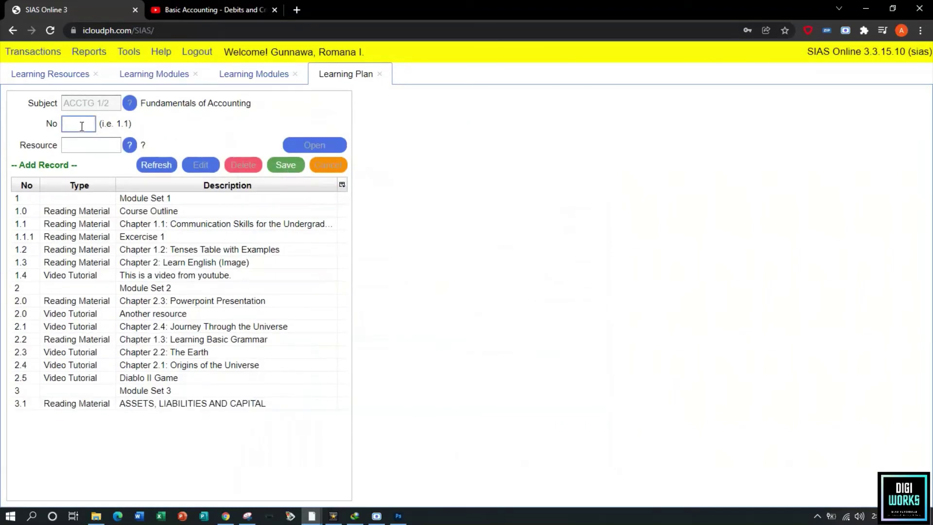
text(3.2)
click(129, 145)
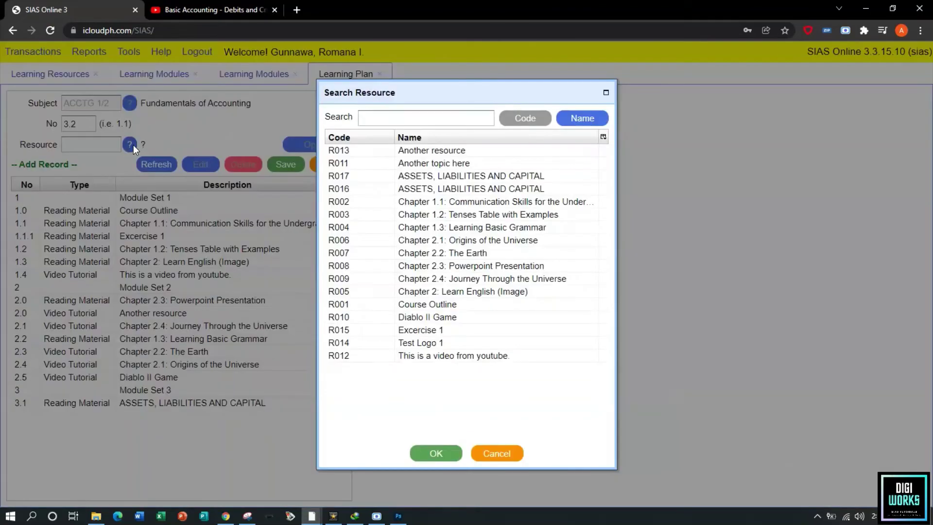
click(474, 189)
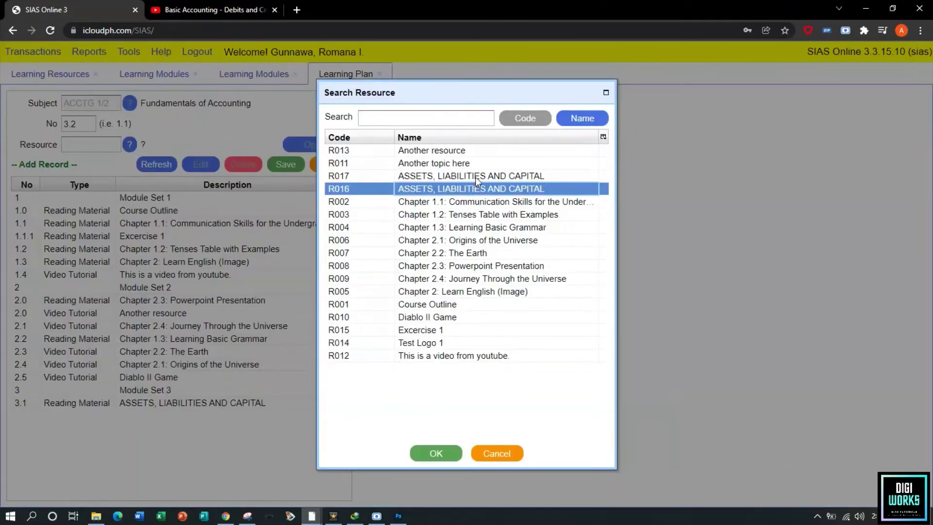
click(476, 176)
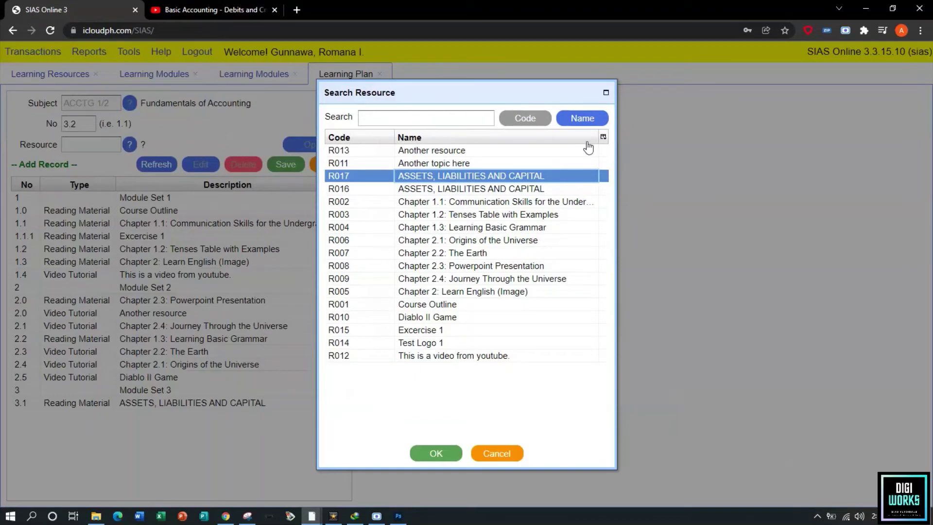
click(432, 451)
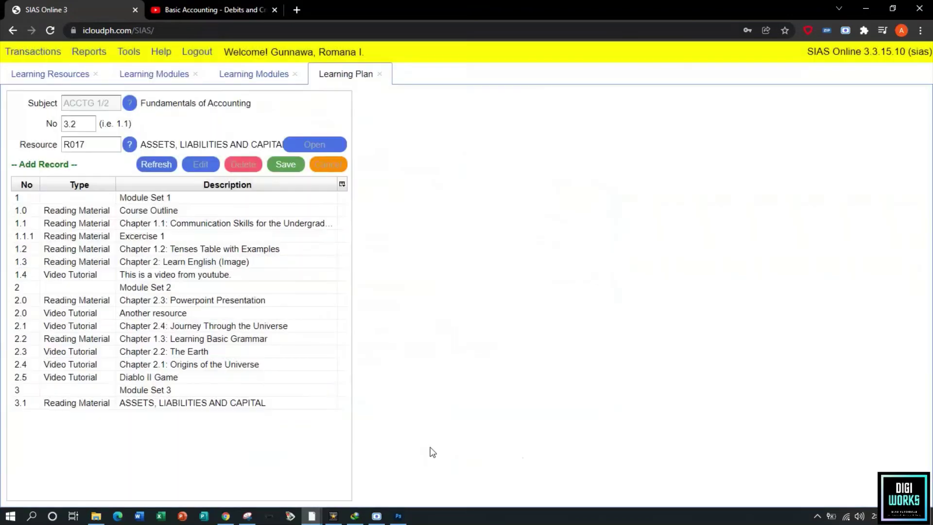
click(293, 169)
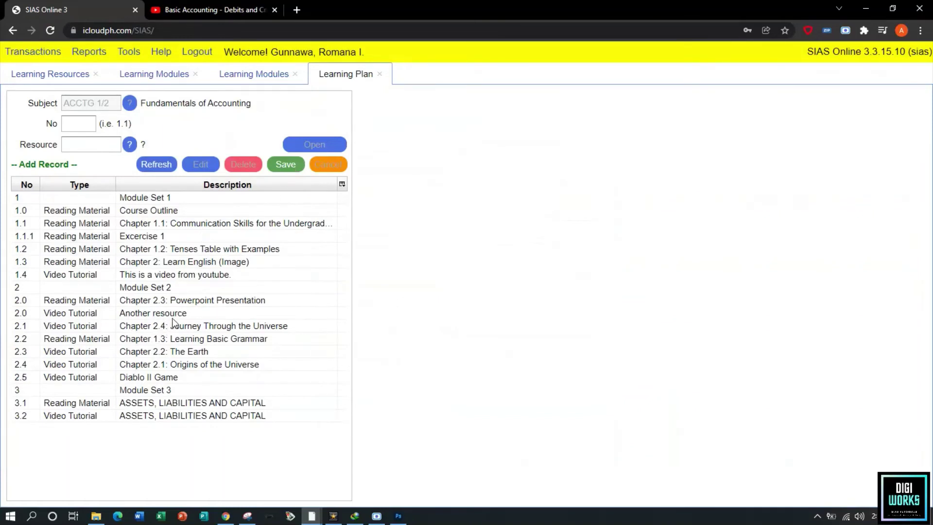
Step: Select learning plan entry 3.1 and preview its PDF
click(56, 402)
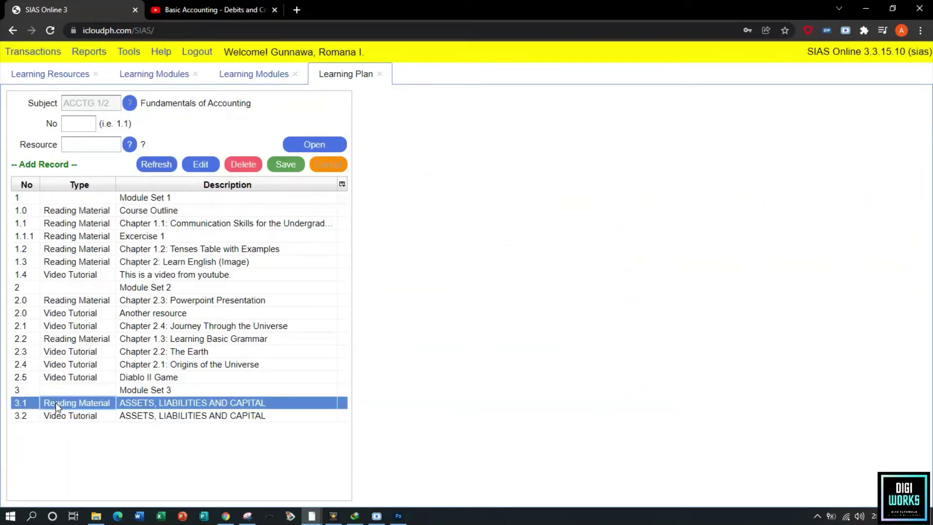
click(63, 416)
click(275, 403)
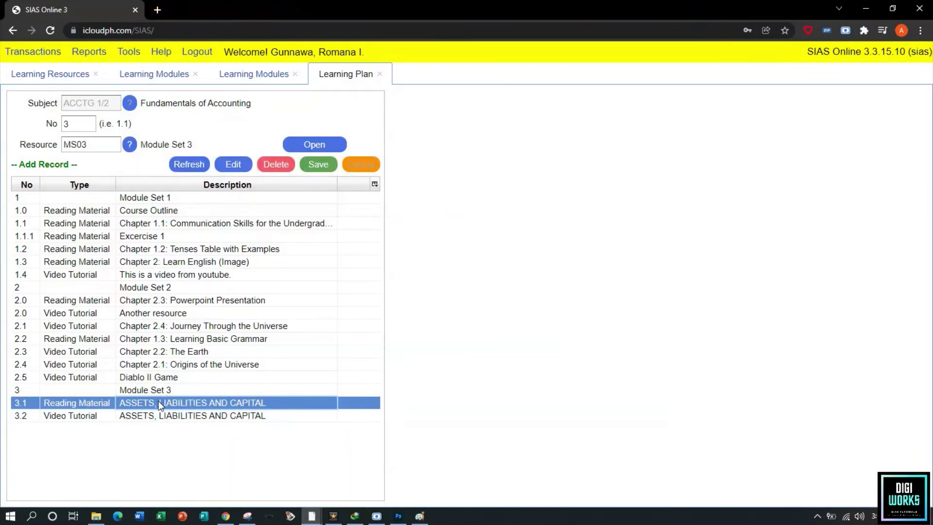
click(314, 145)
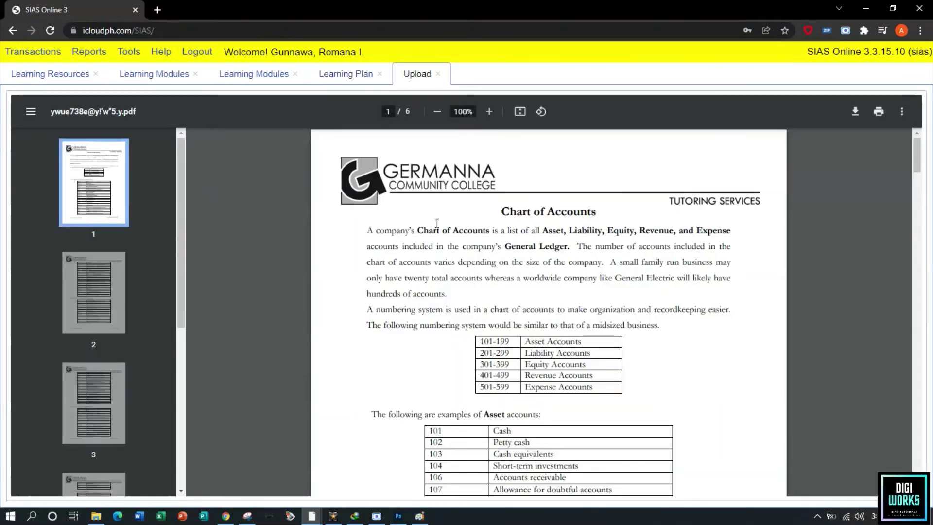
Step: Back on the learning plan, preview the YouTube video for entry 3.2
click(355, 82)
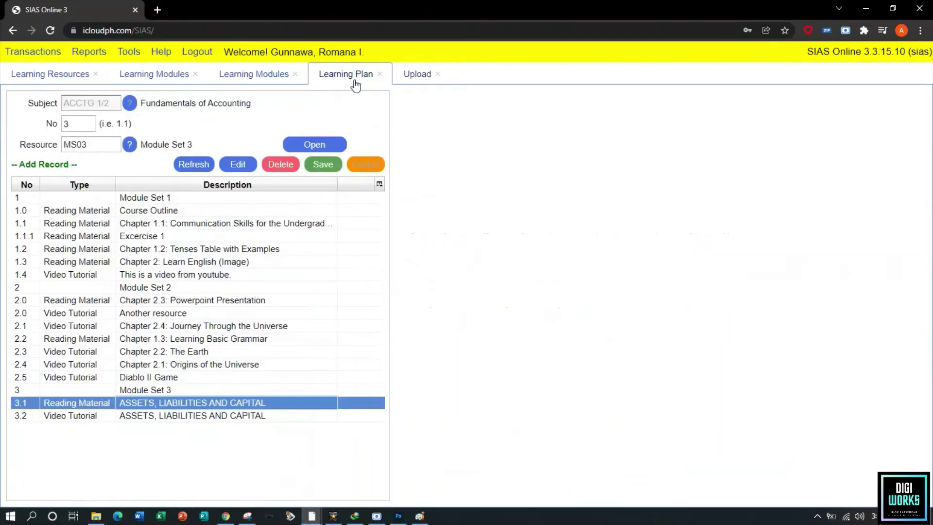
click(224, 416)
click(334, 151)
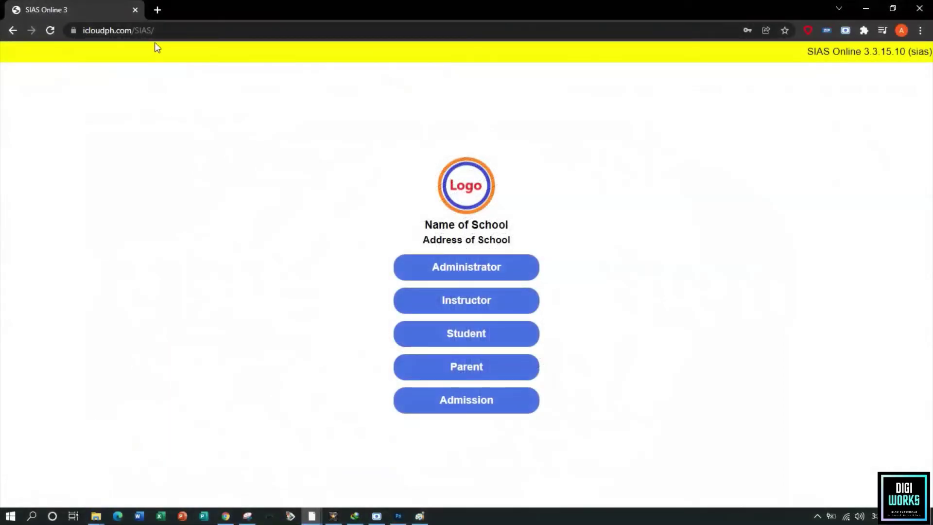
Step: From the portal's role choices, choose to sign in as a student
click(167, 30)
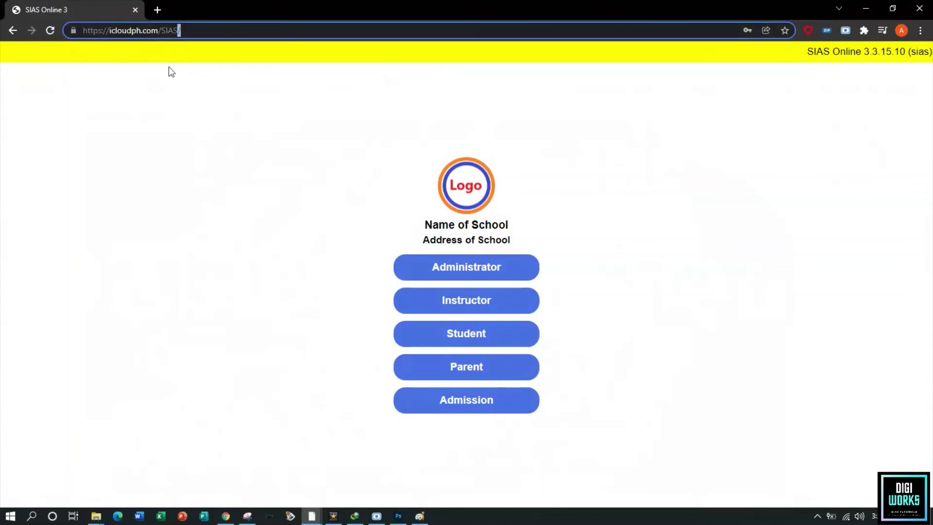
click(203, 140)
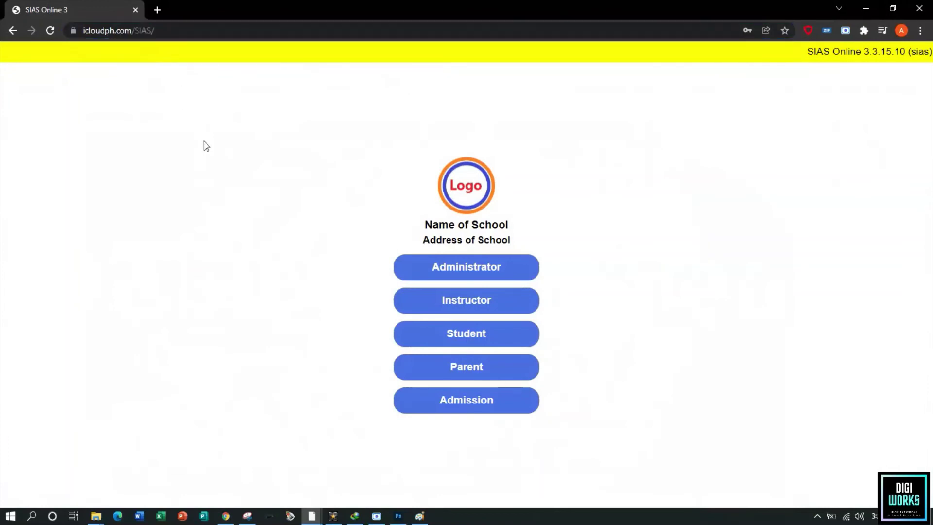
click(435, 335)
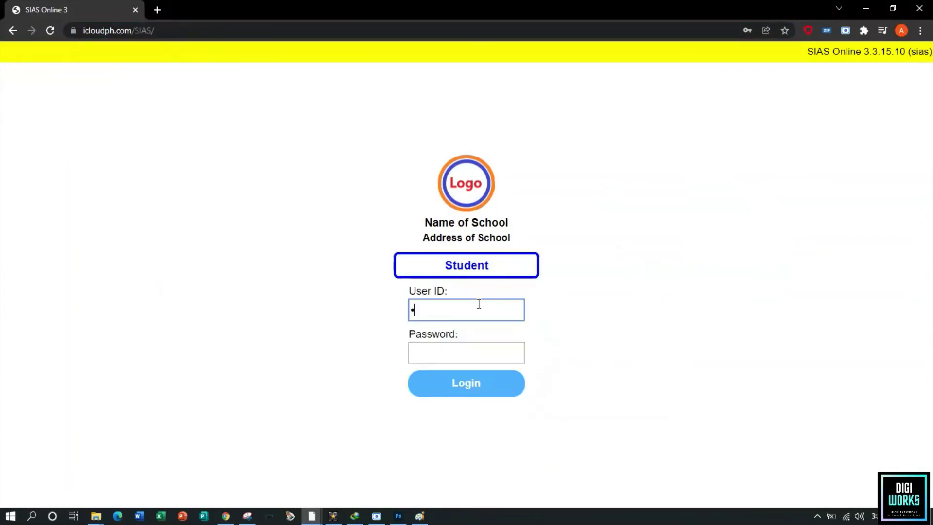
Step: Log in with the student User ID and password to reach the student main menu
text(1)
text(••••••)
click(453, 346)
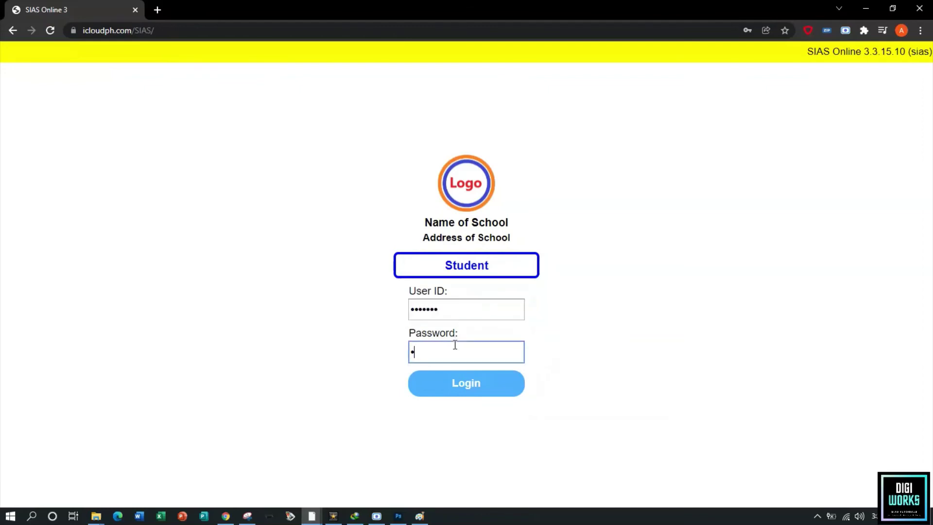
text(••••)
click(445, 382)
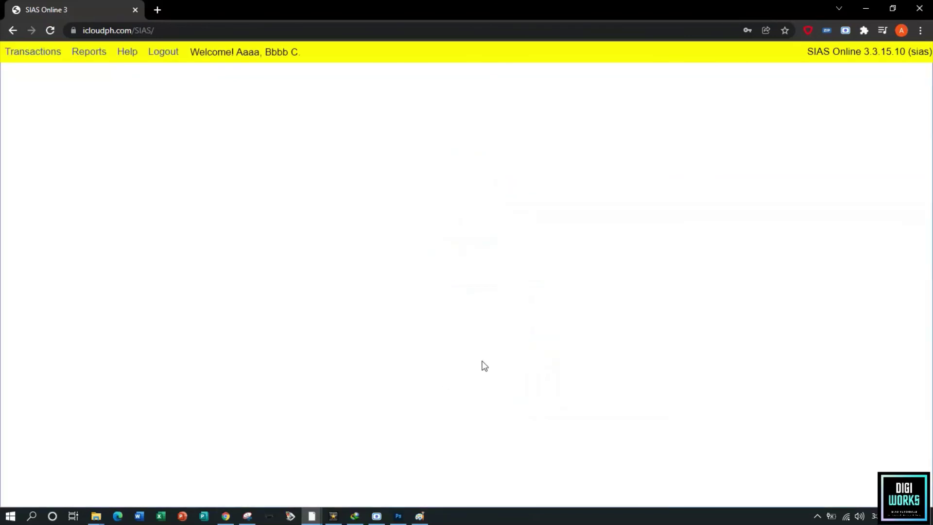
mouse_move(82, 59)
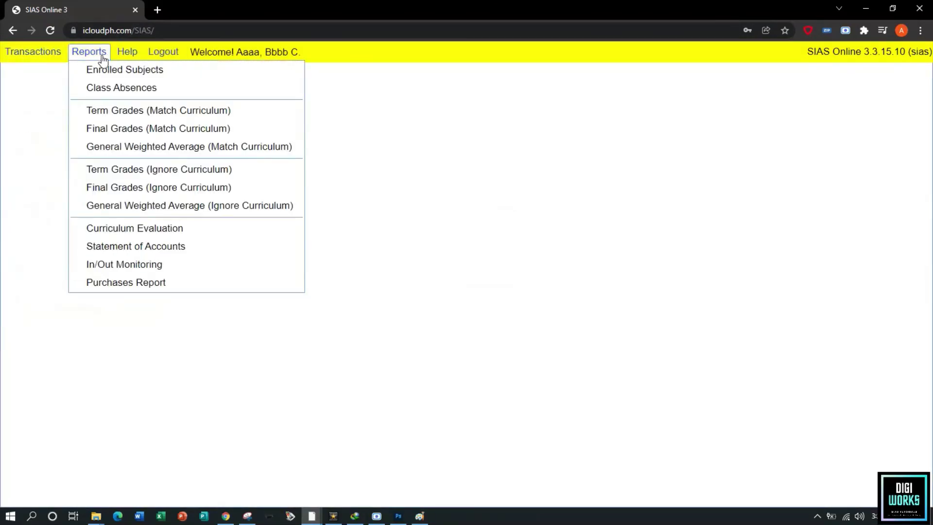
mouse_move(123, 57)
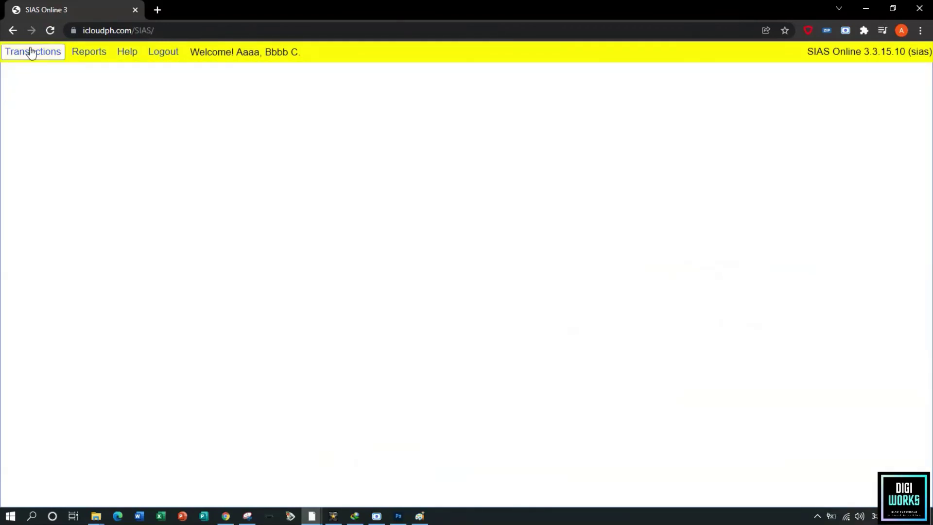
mouse_move(32, 52)
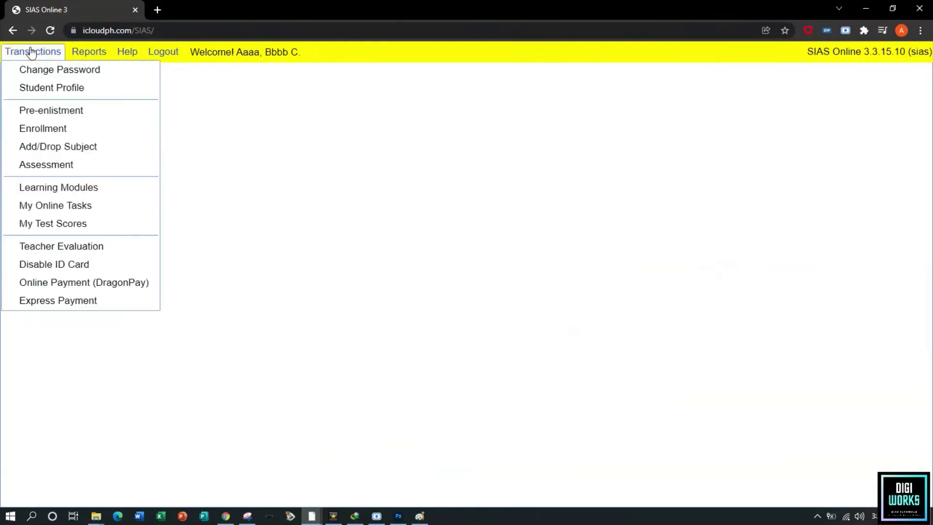
Step: In Learning Modules, choose Fundamentals of Accounting, expand Module Set 3, and open item 3.1's PDF
click(70, 192)
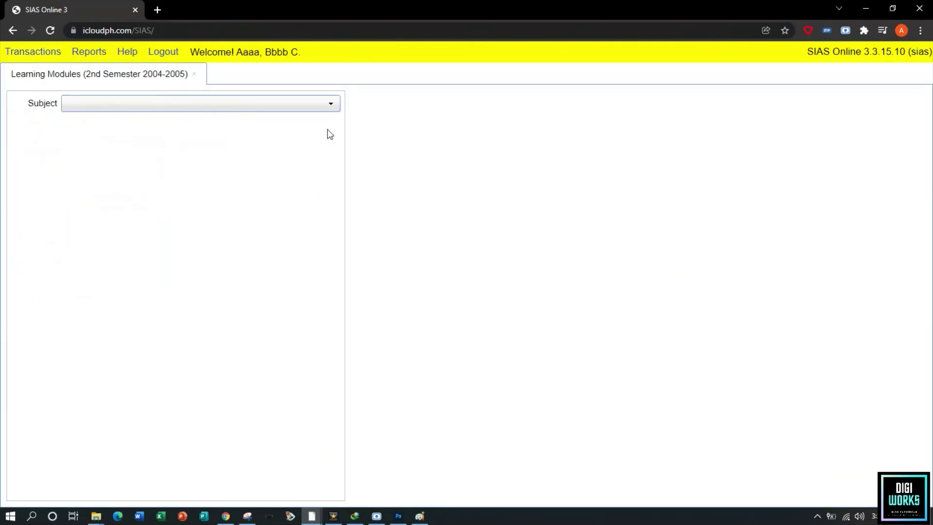
click(224, 116)
click(188, 188)
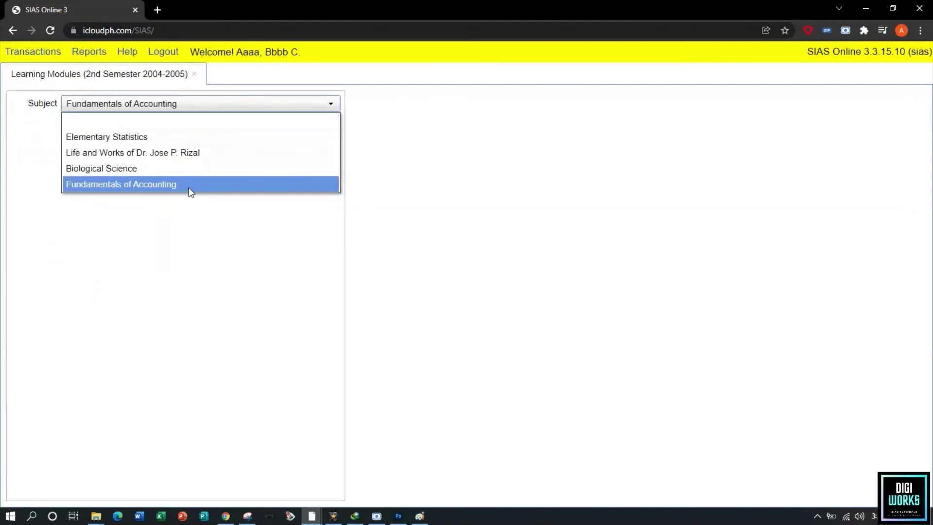
click(190, 192)
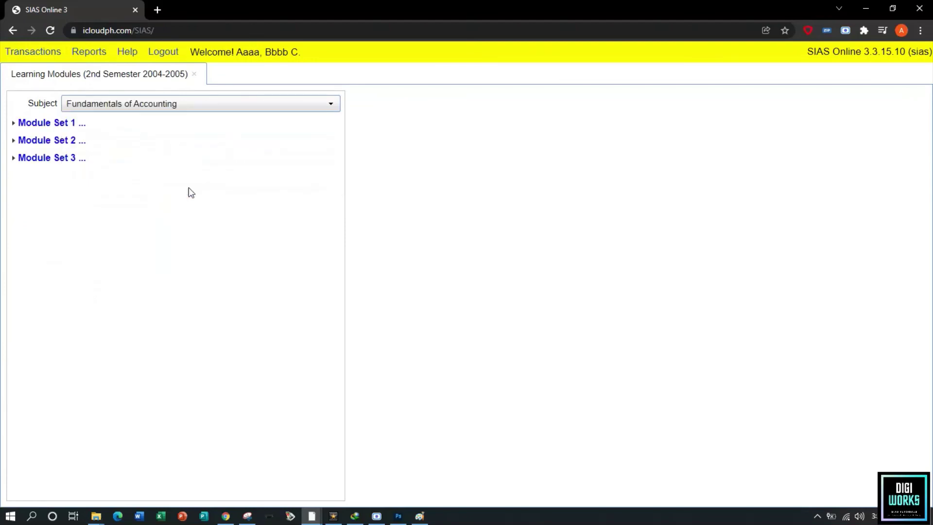
click(50, 160)
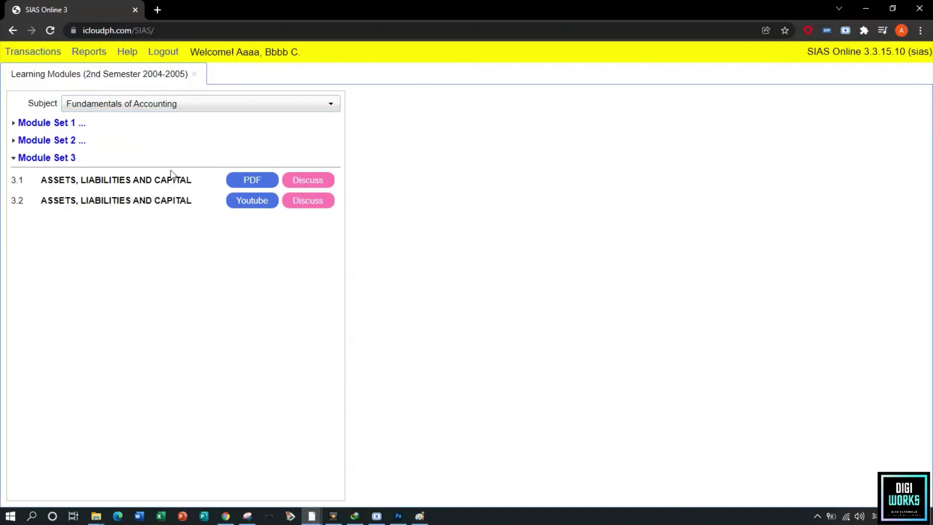
click(252, 186)
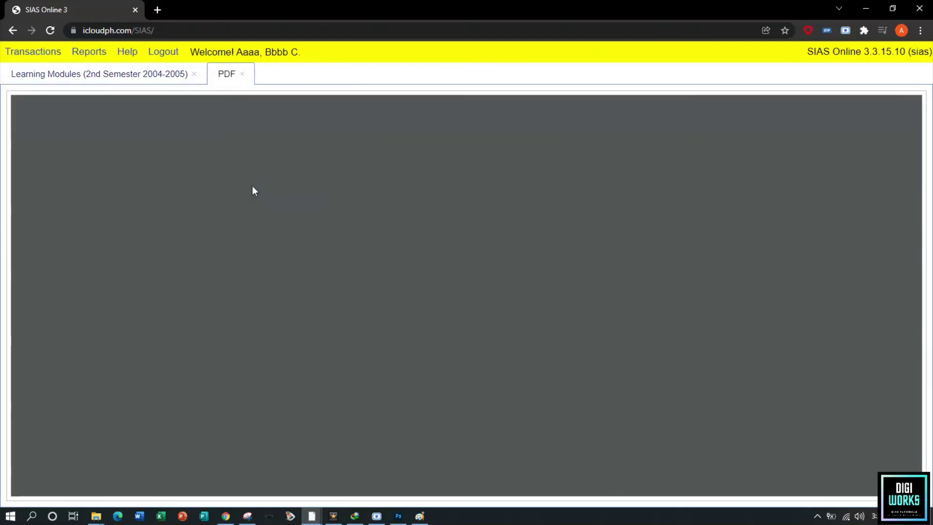